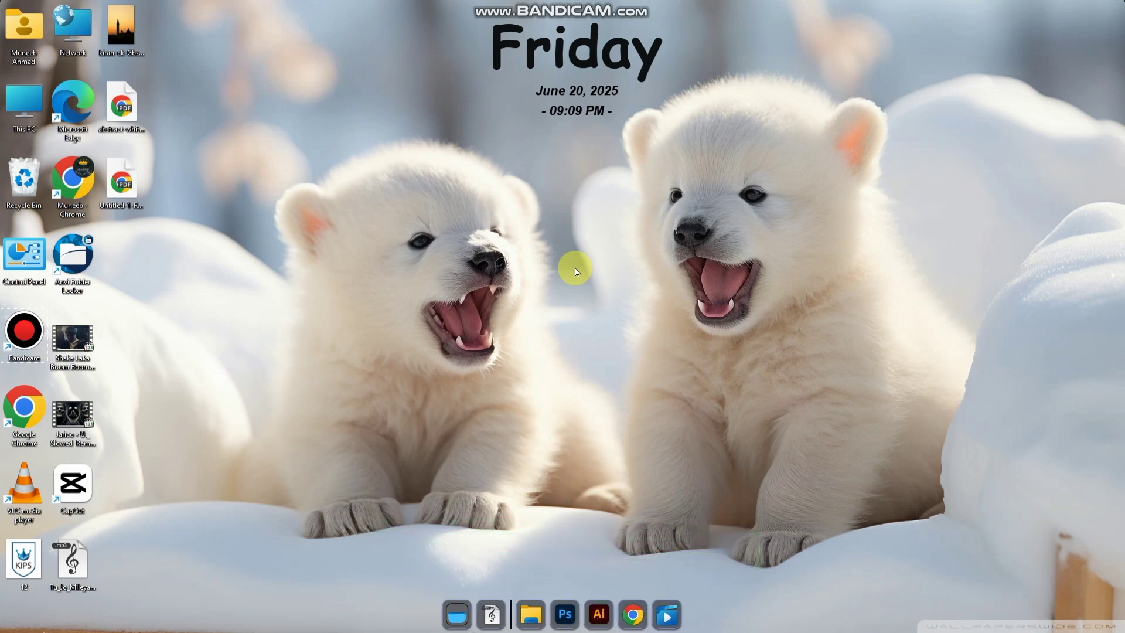
Step: Open joinpakarmy.gov.pk in Chrome and reload it, dismissing the Important Announcements and the application form's initial registration instructions
left_click(631, 613)
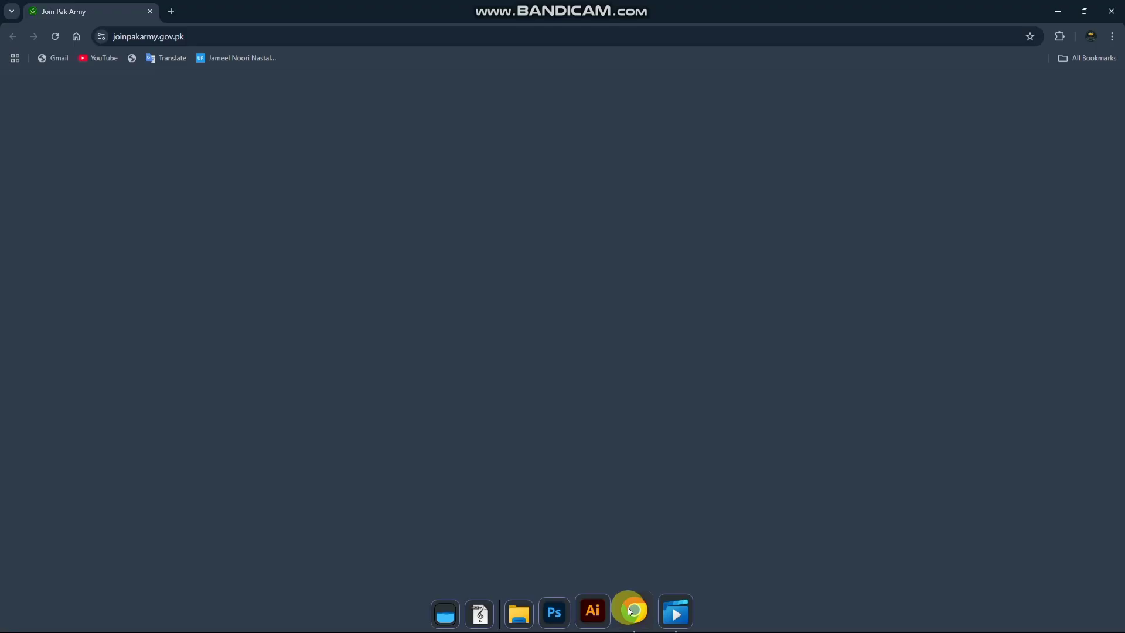
left_click(57, 37)
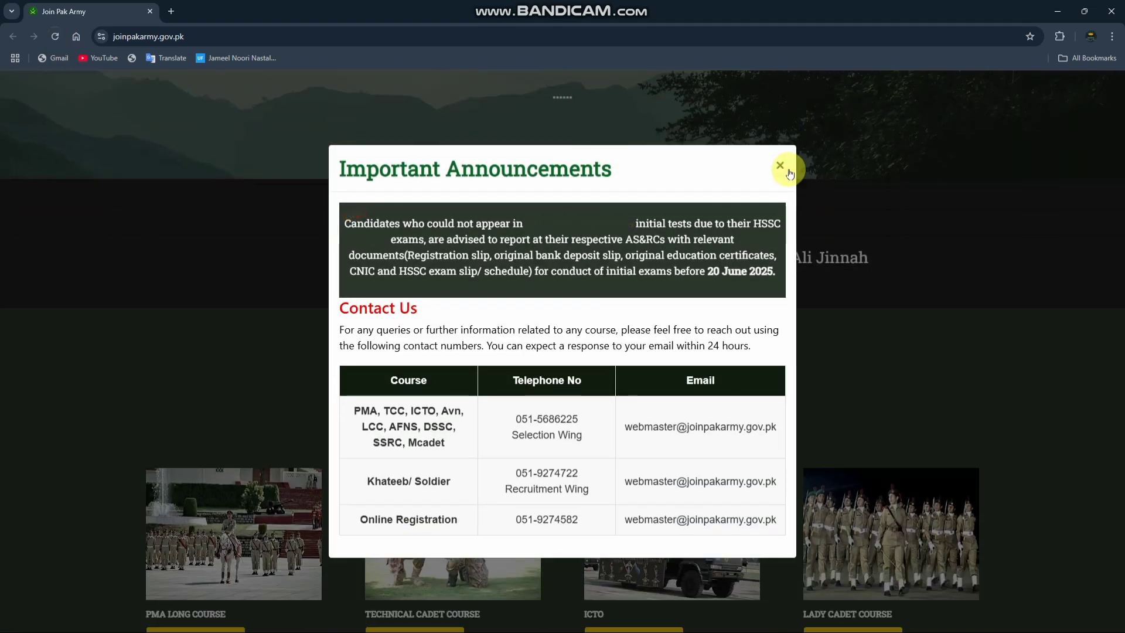
left_click(787, 170)
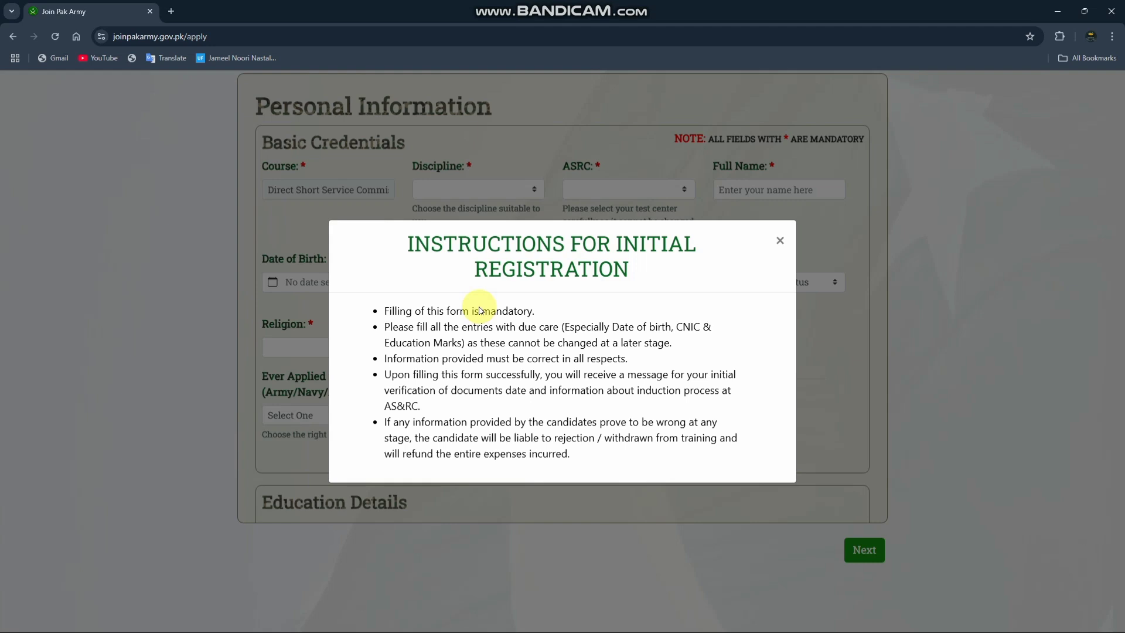
left_click(777, 241)
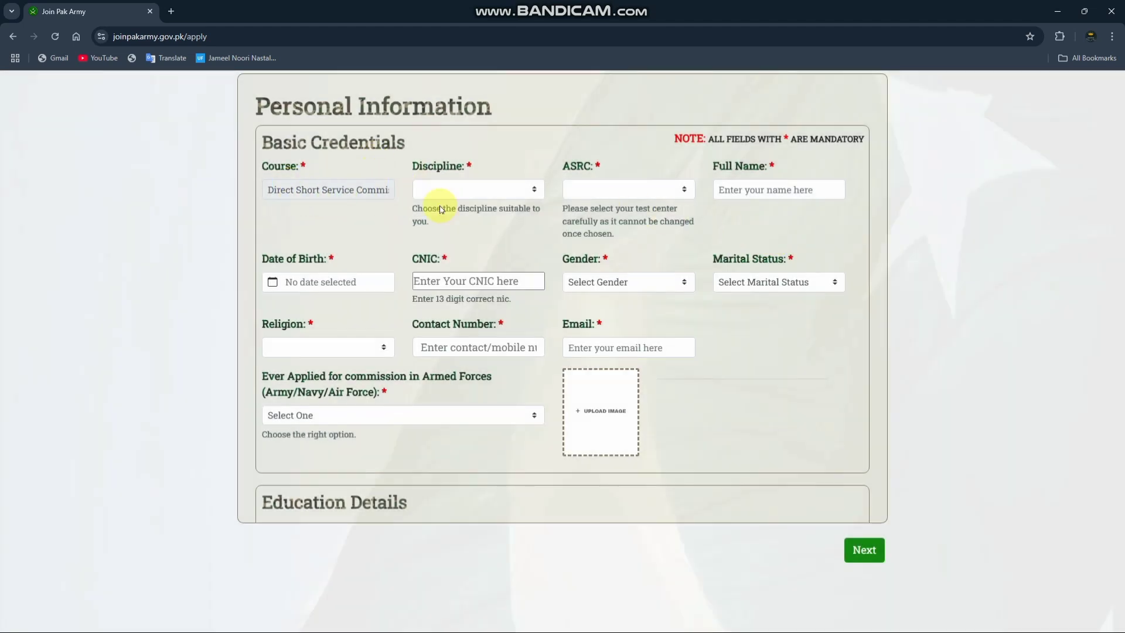
Step: Choose ICTO - Software Engineering as the discipline and ASRC Rawalpindi as the test center
left_click(520, 190)
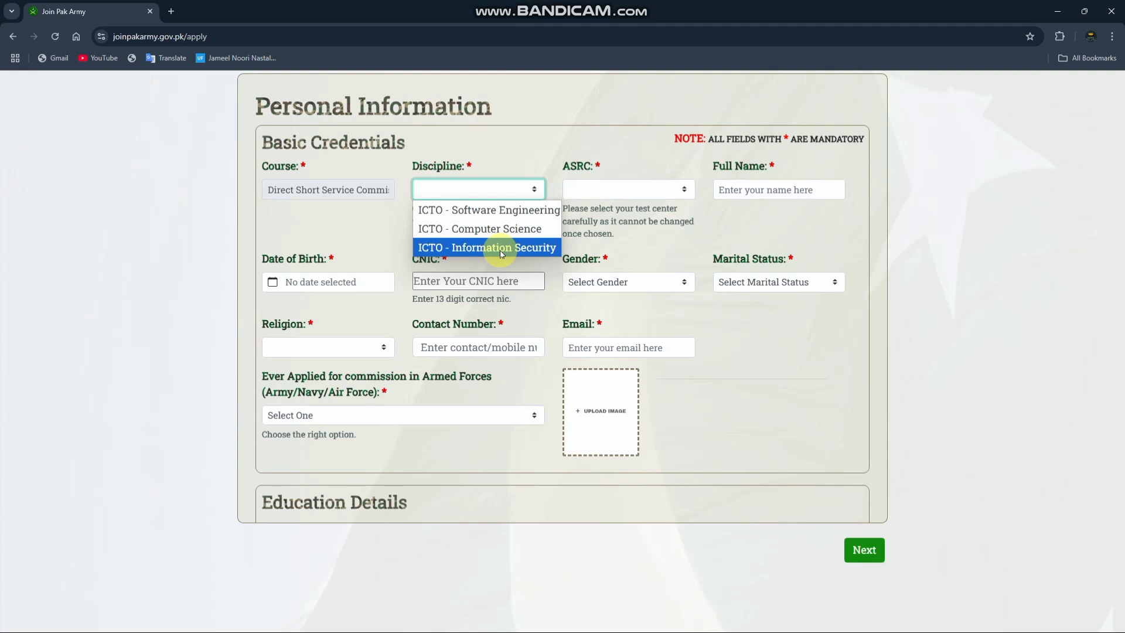
left_click(516, 212)
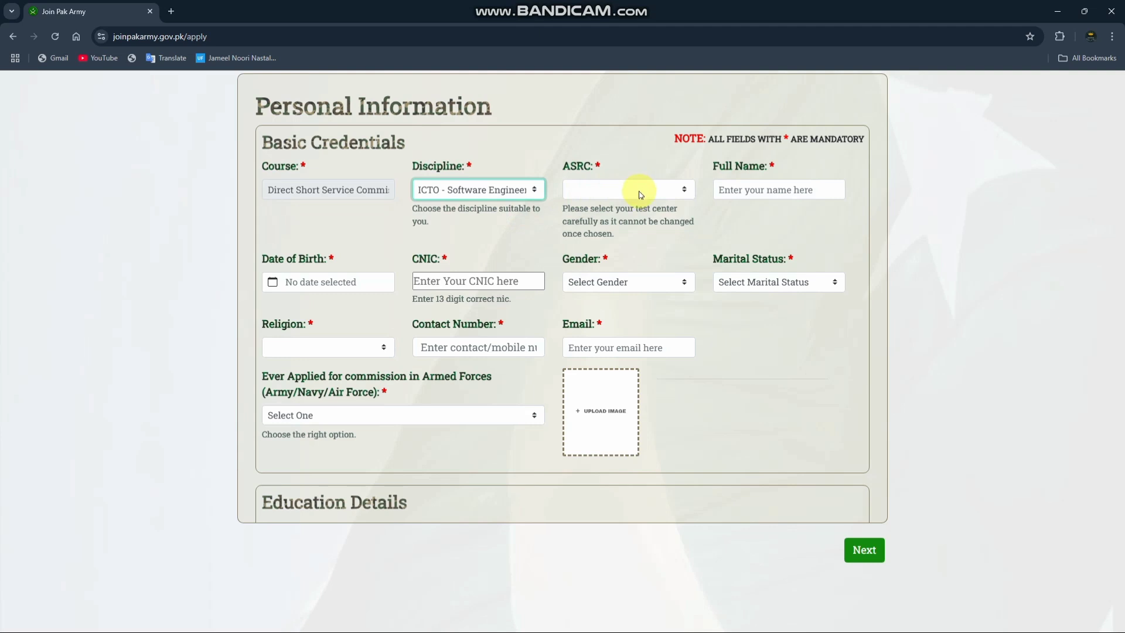
left_click(640, 195)
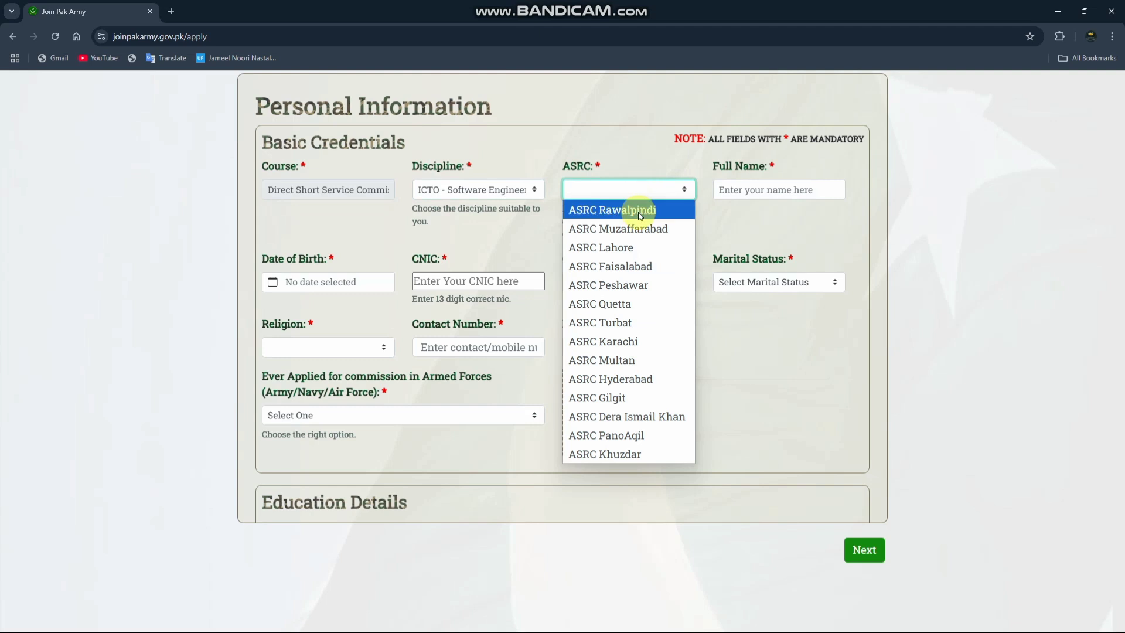
left_click(640, 216)
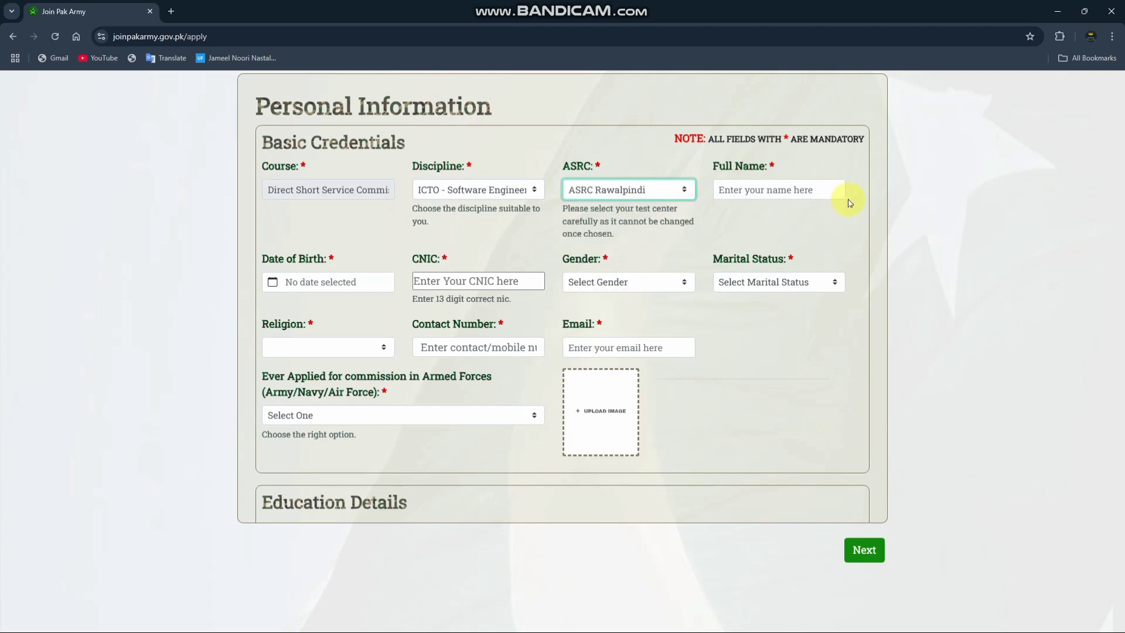
Step: Examine the Full Name field, the Date of Birth calendar and the CNIC field in the basic credentials
left_click(792, 189)
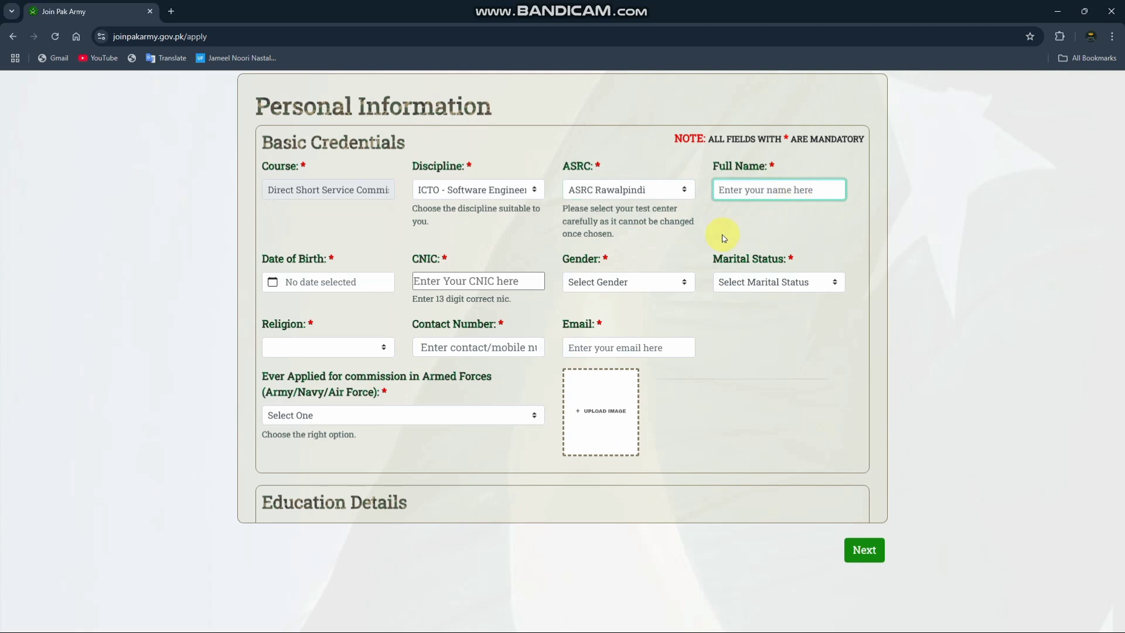
left_click(308, 283)
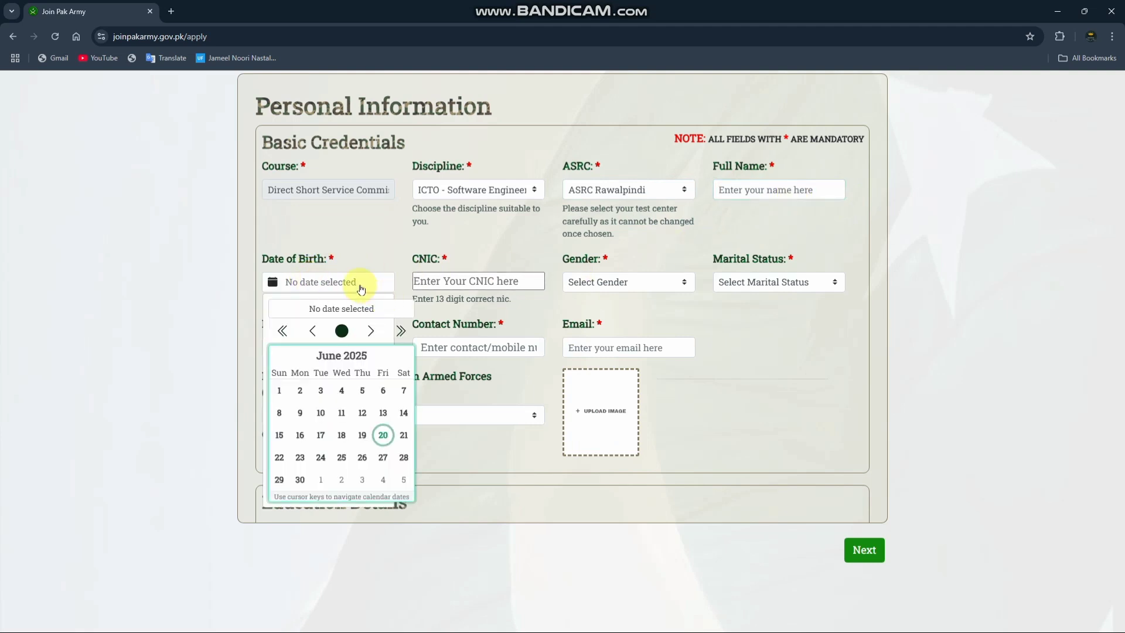
left_click(465, 281)
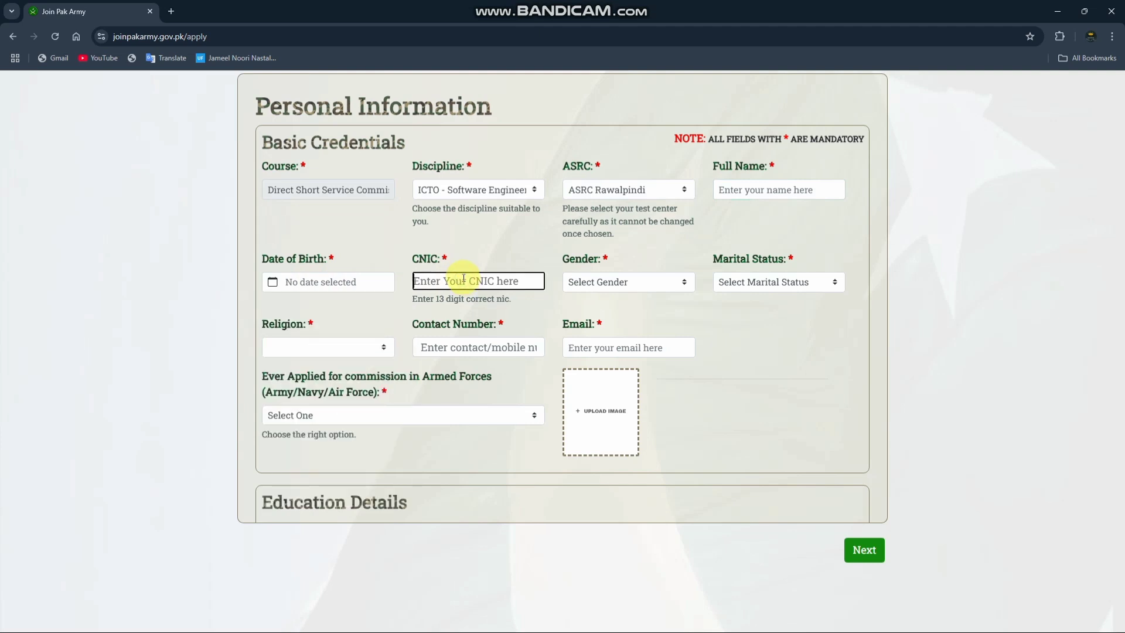
Step: Set the gender to Male and the marital status to Married
left_click(612, 284)
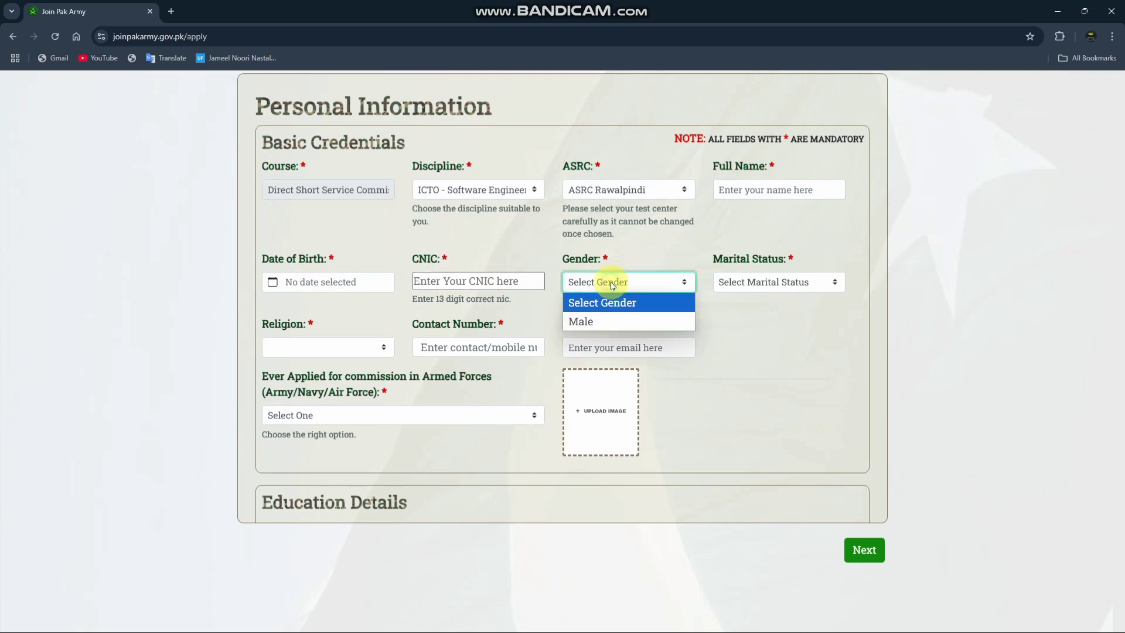
left_click(606, 318)
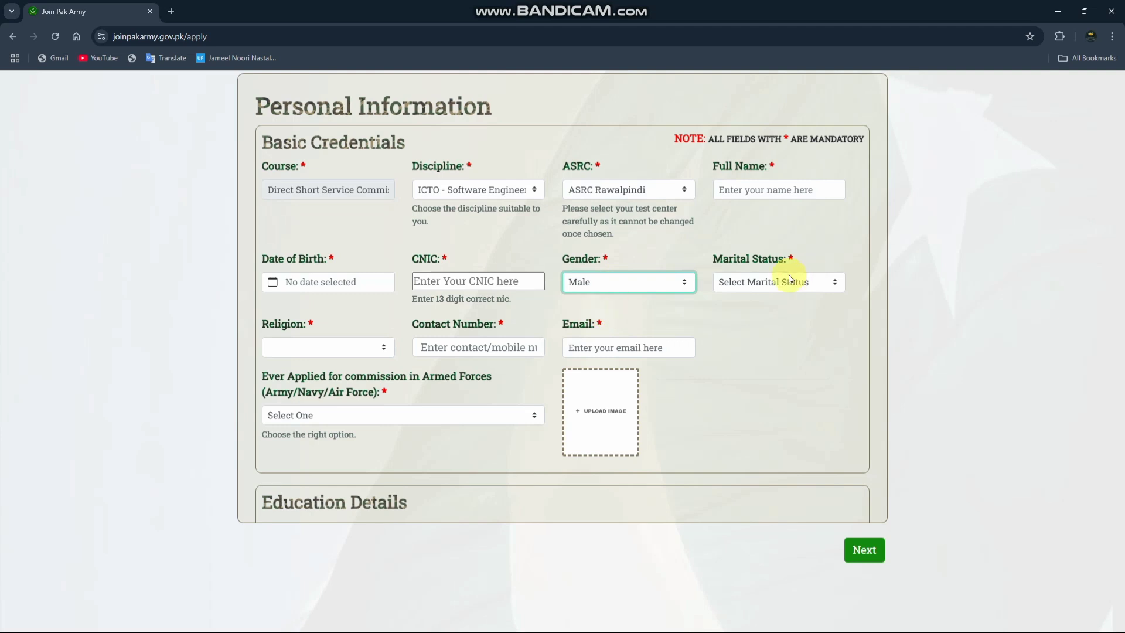
left_click(754, 288)
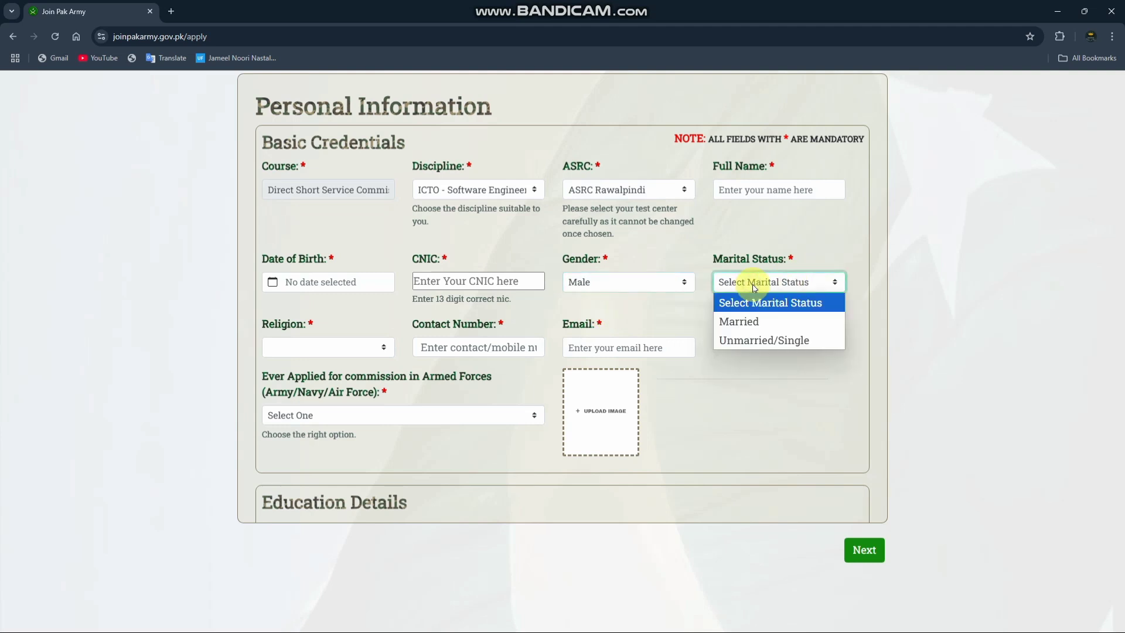
left_click(766, 329)
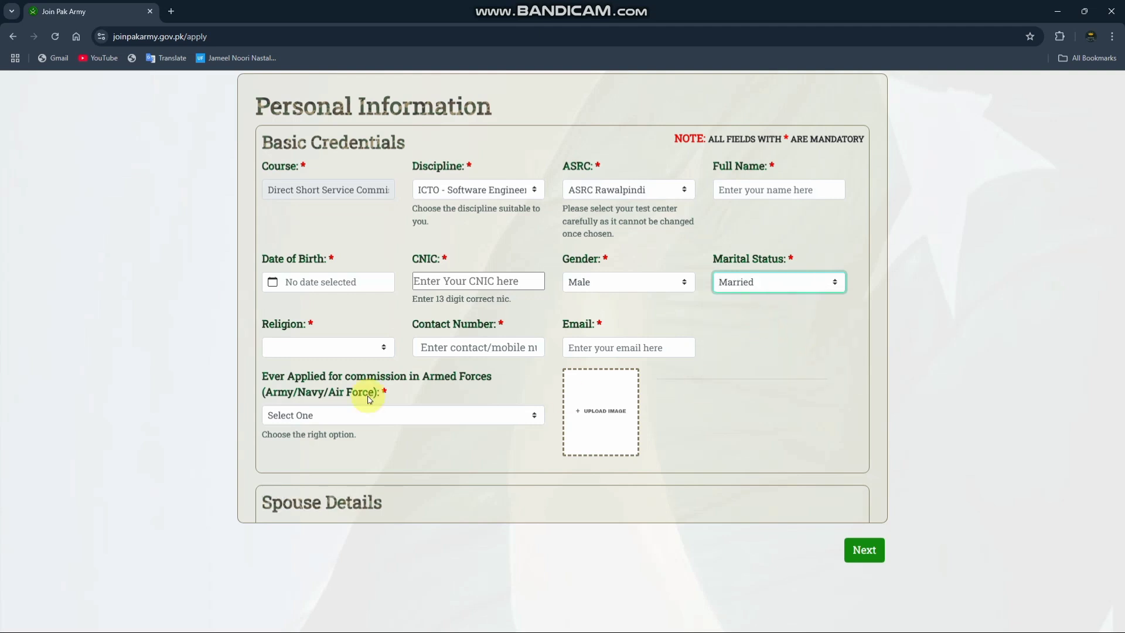
Step: Set the religion to Islam and the sect to Sunni
left_click(344, 348)
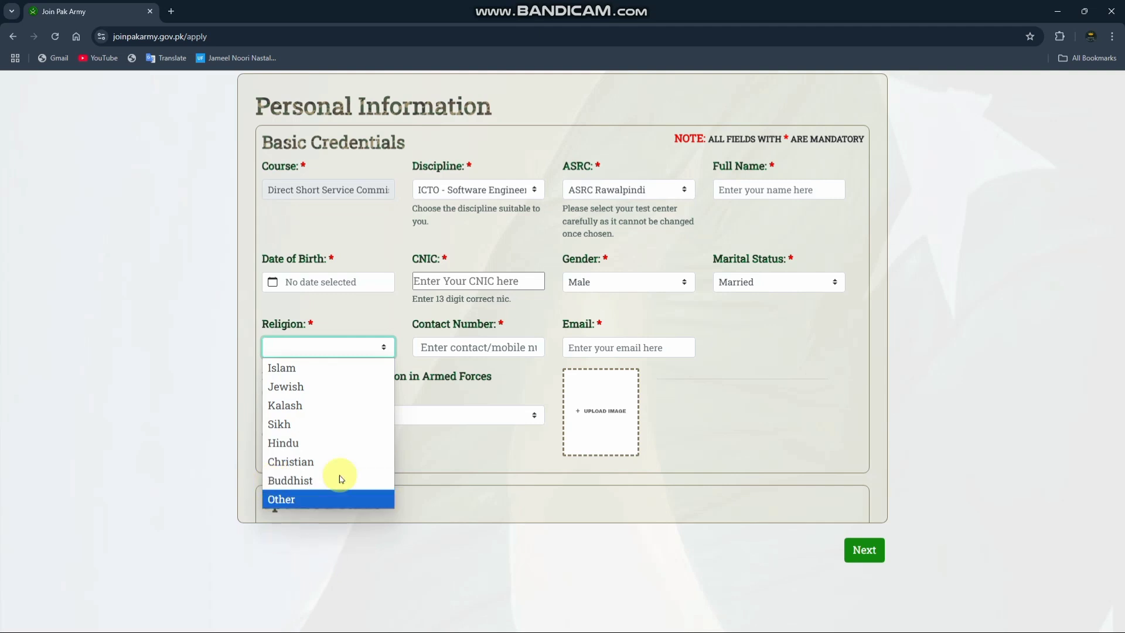
left_click(332, 375)
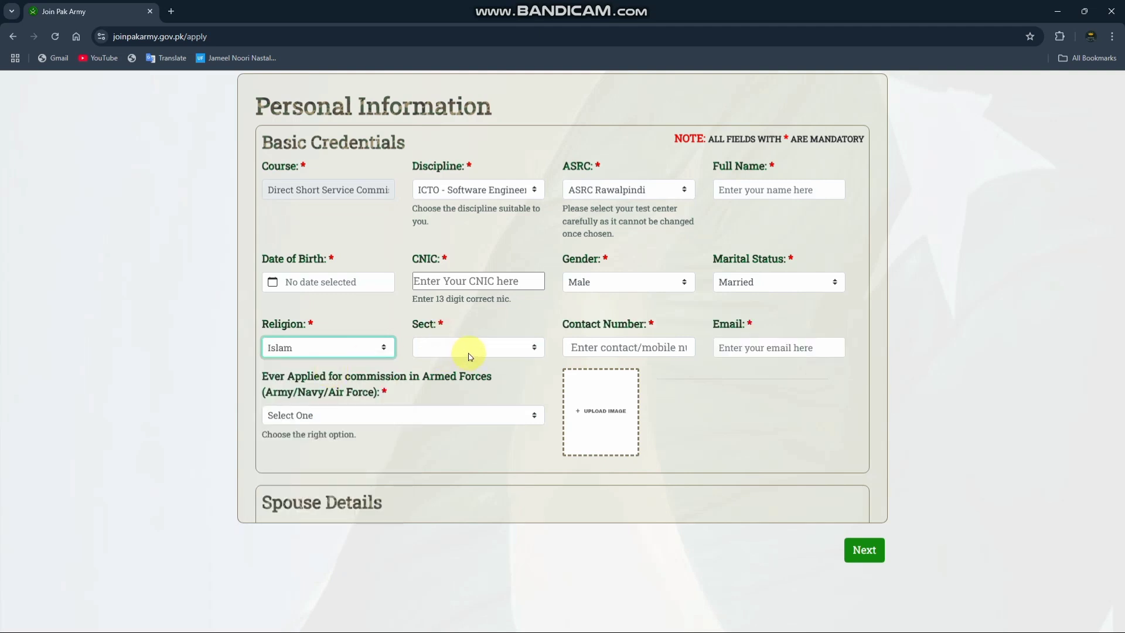
left_click(472, 354)
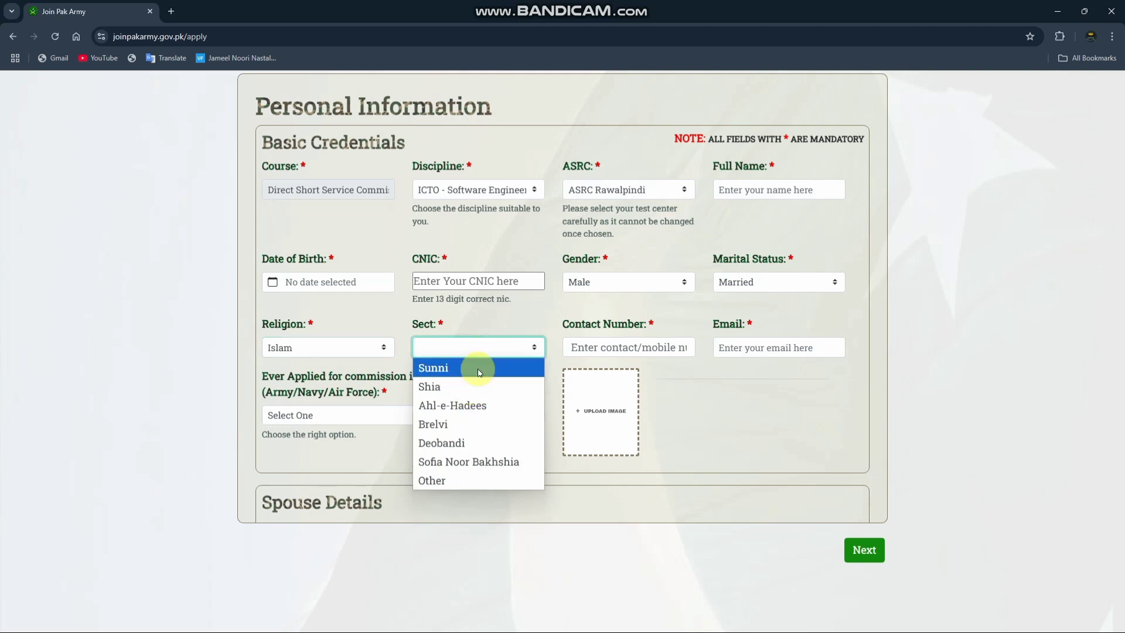
left_click(478, 372)
Step: Look over the Contact Number and Email fields and the form's spouse, education and nationality sections
left_click(594, 352)
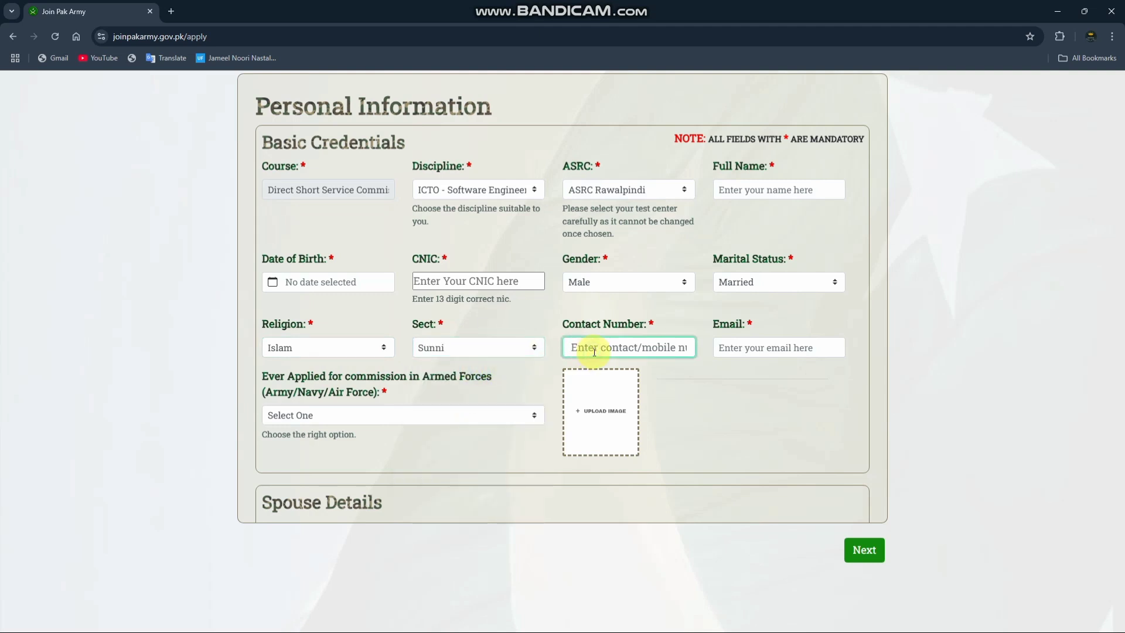
left_click(751, 350)
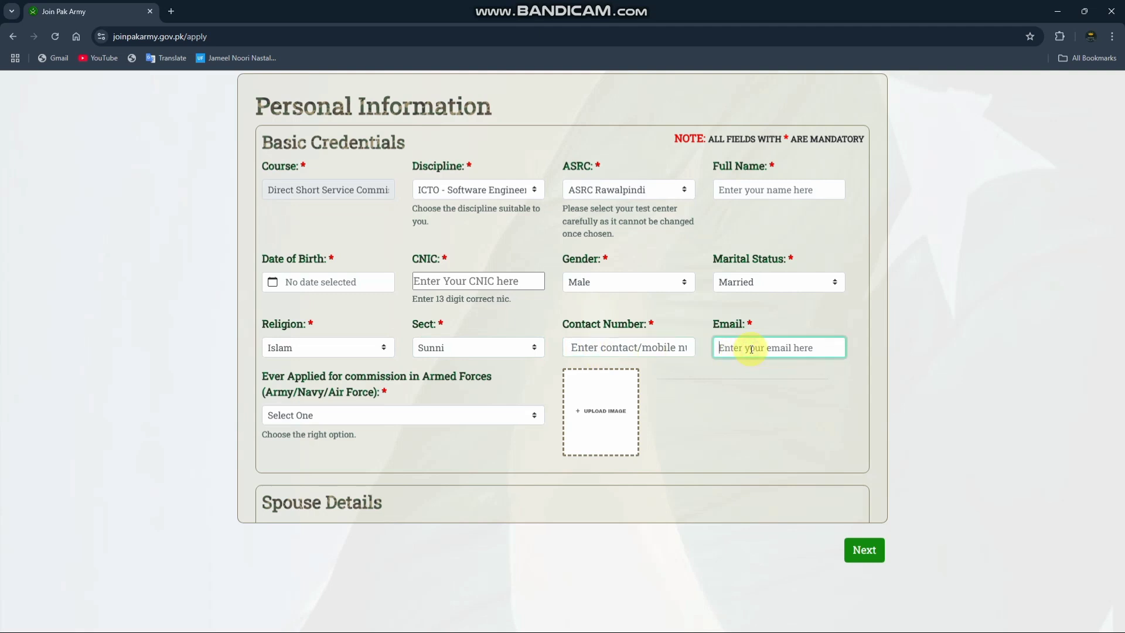
left_click(463, 166)
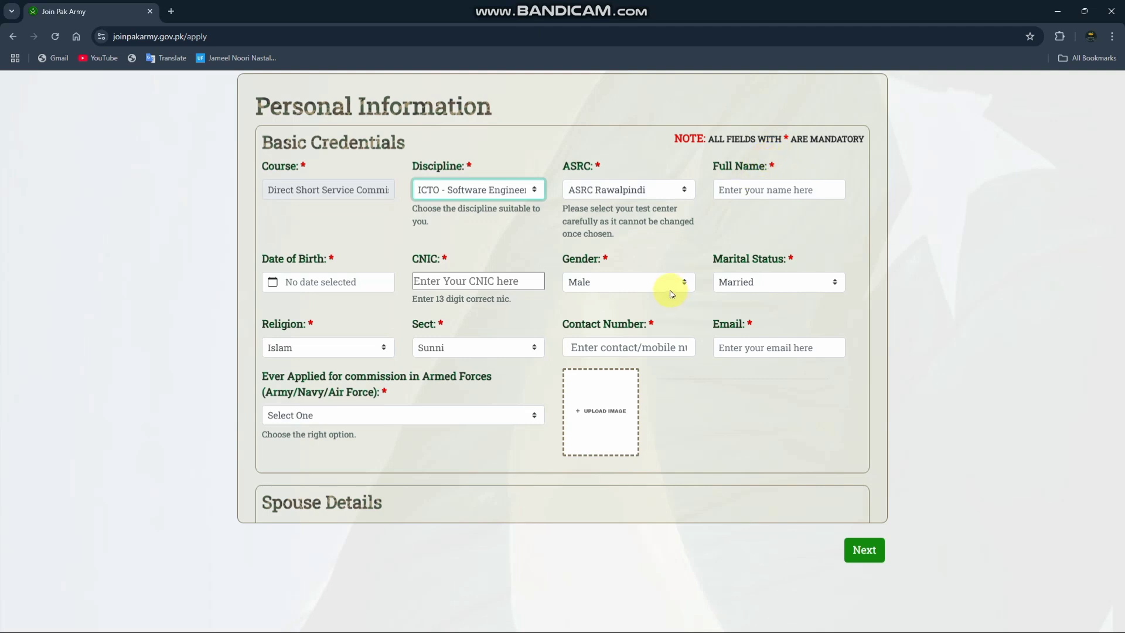
scroll(566, 320, "down", 1)
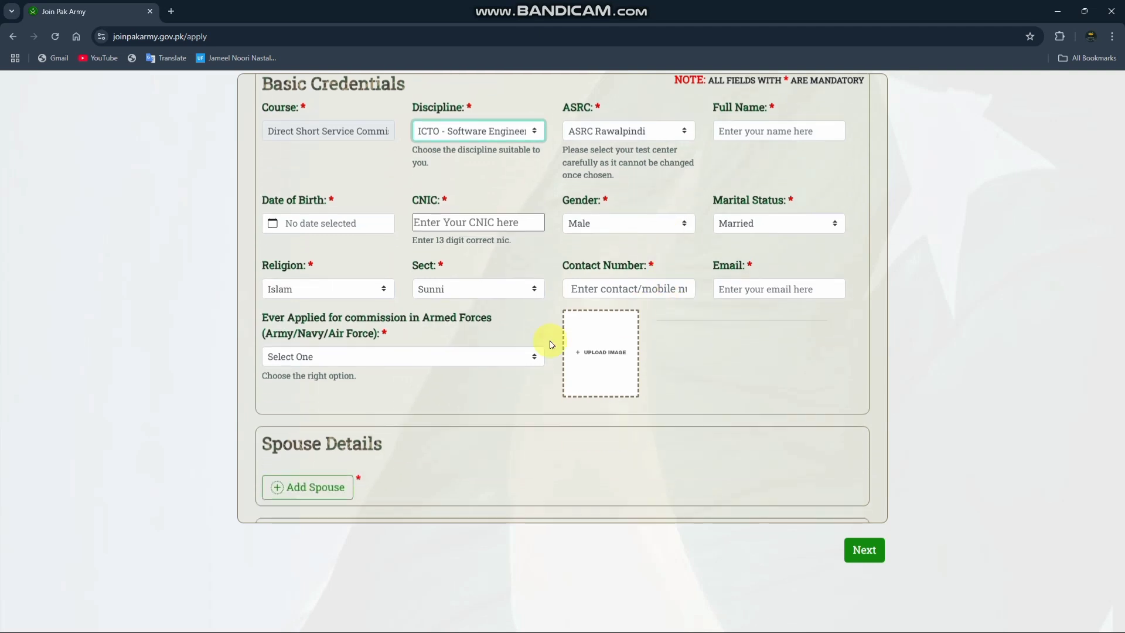
scroll(357, 394, "down", 2)
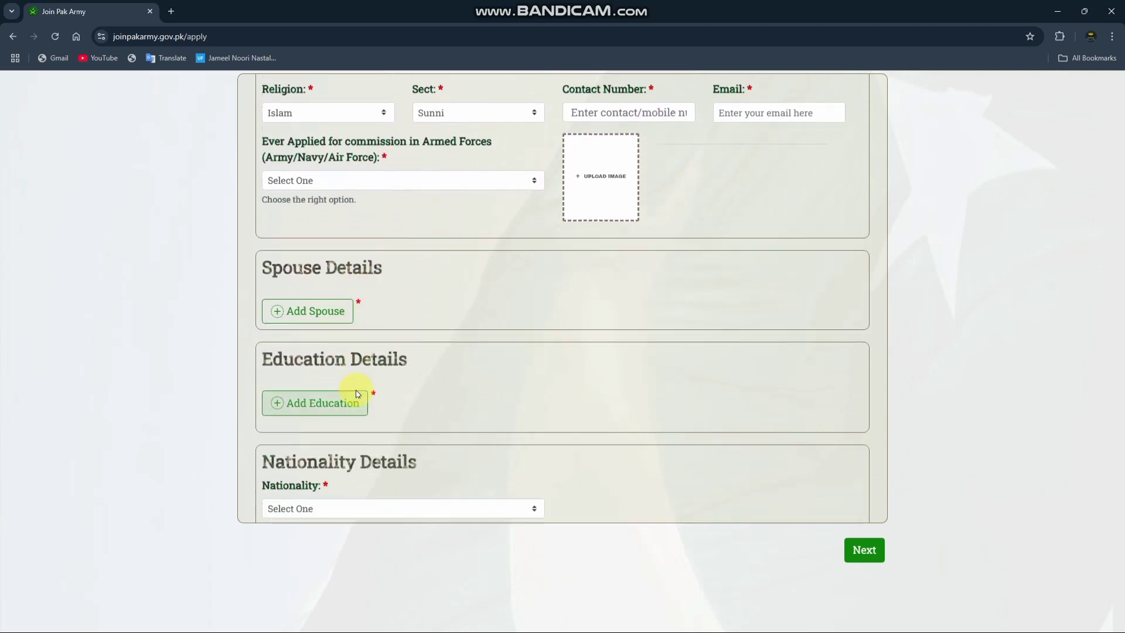
scroll(305, 180, "up", 4)
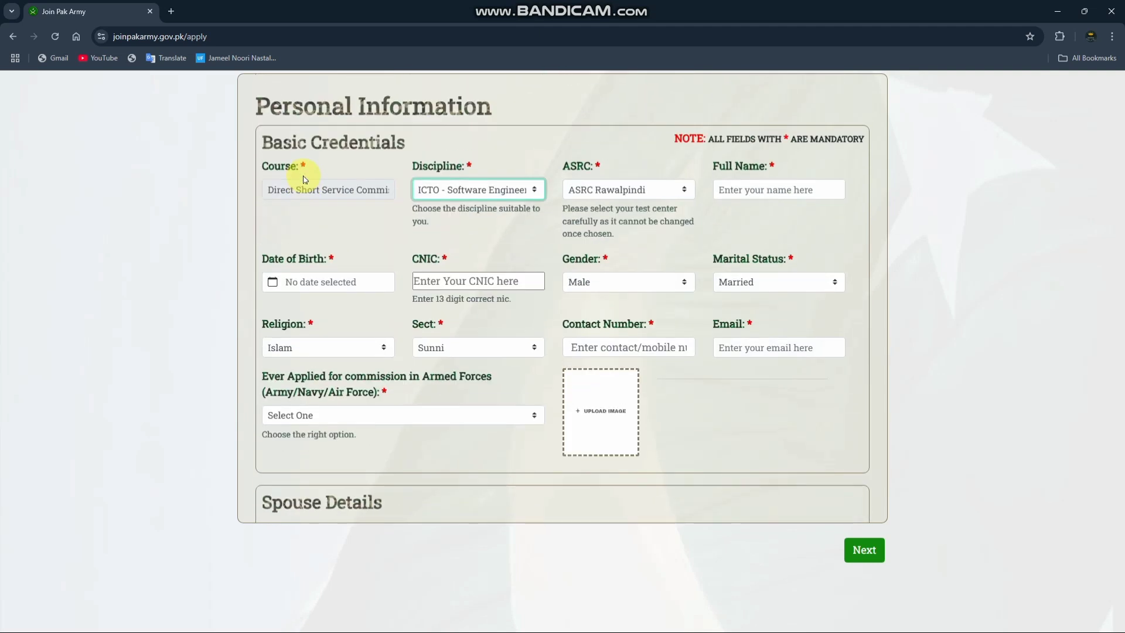
scroll(305, 180, "down", 4)
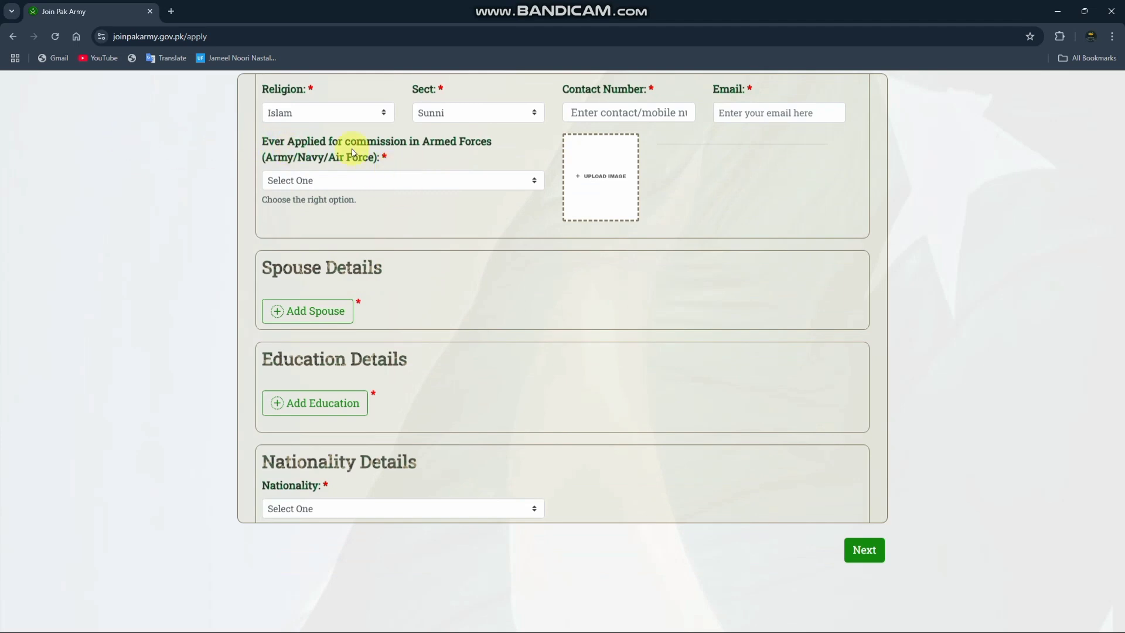
Step: Check the answer options for earlier armed forces applications and the photo upload's file chooser, leaving both unset
left_click(395, 185)
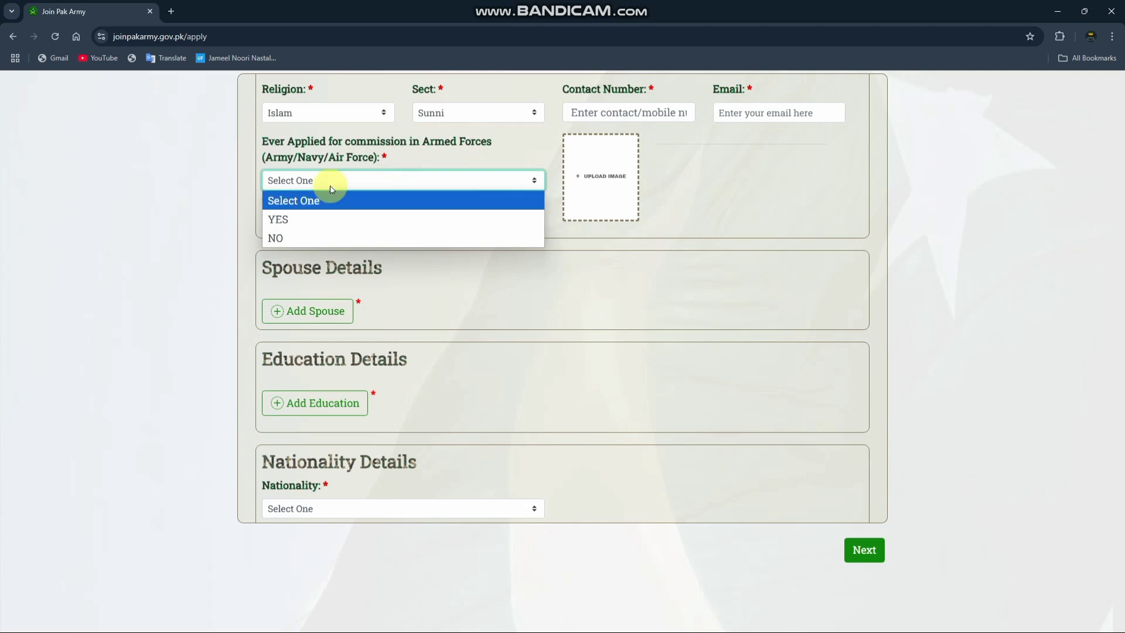
left_click(354, 180)
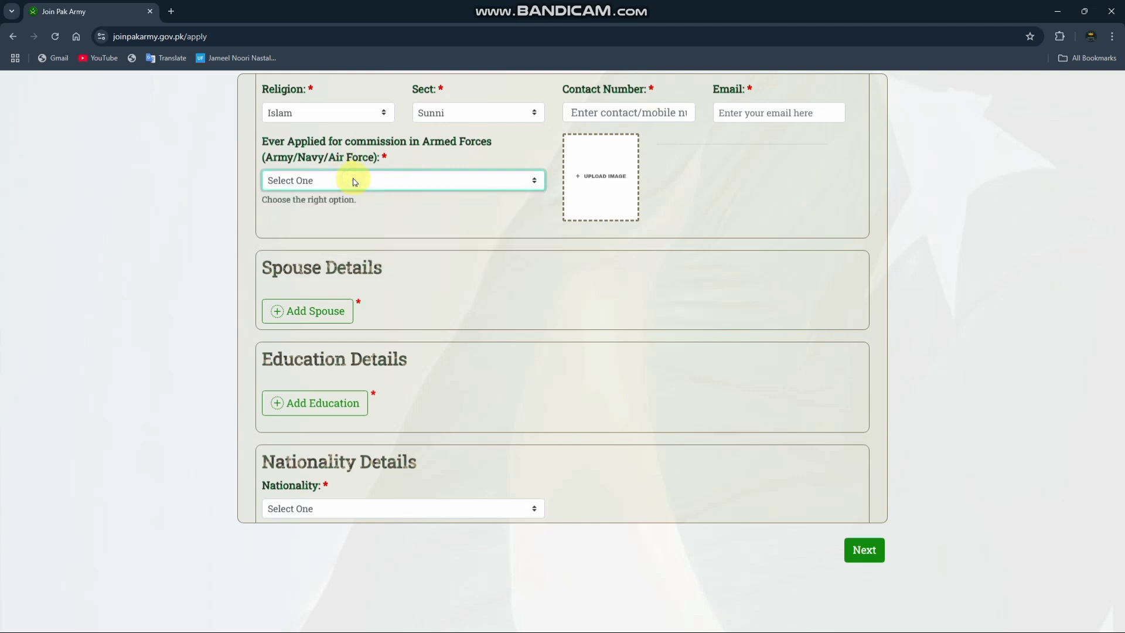
left_click(600, 178)
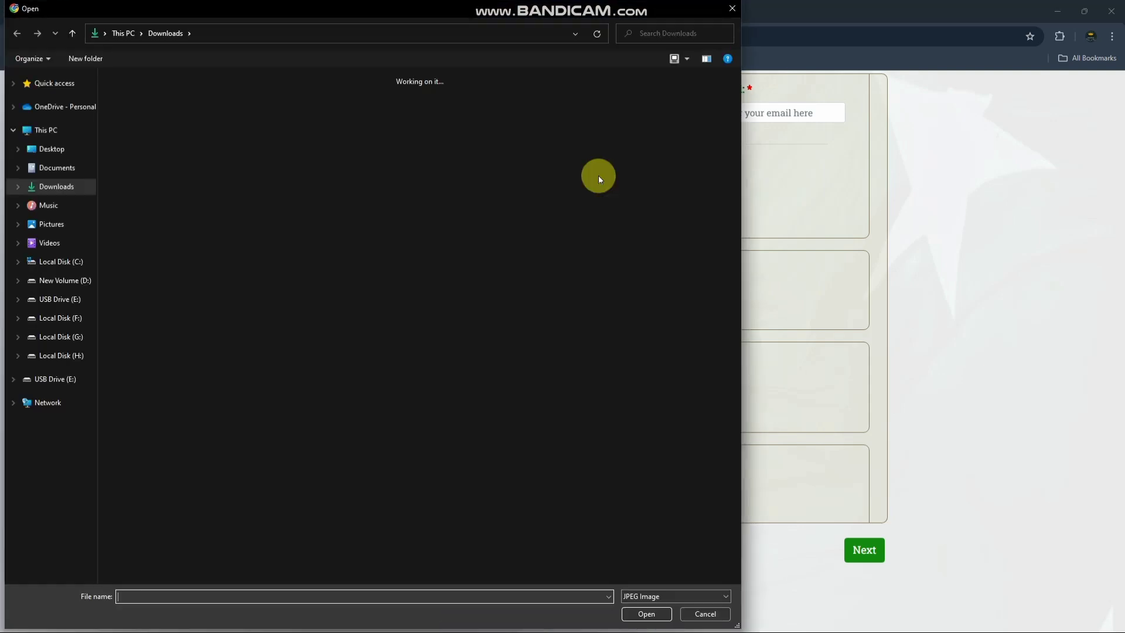
left_click(732, 9)
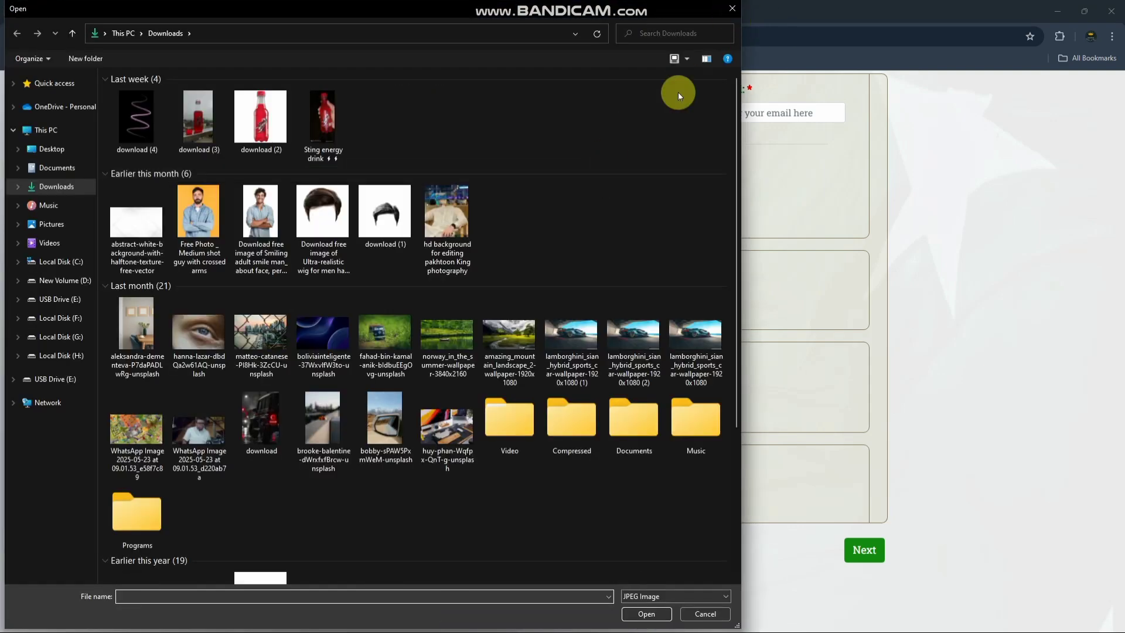
Step: Set the marital status to Married and open a blank spouse record from the Spouse Details section
scroll(418, 260, "down", 1)
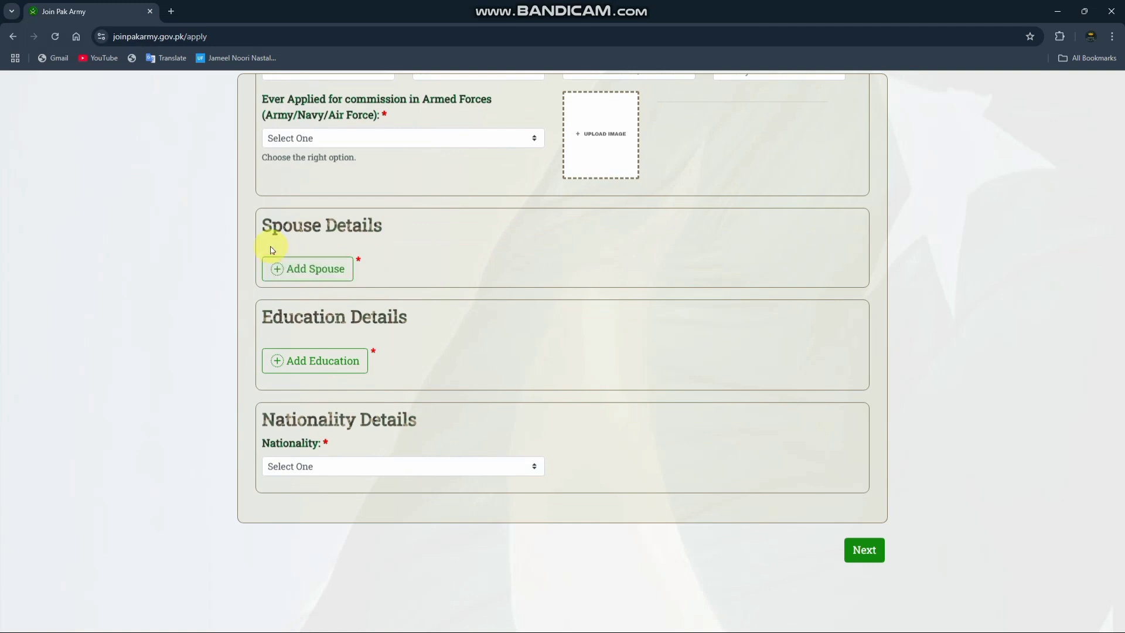
left_click(331, 267)
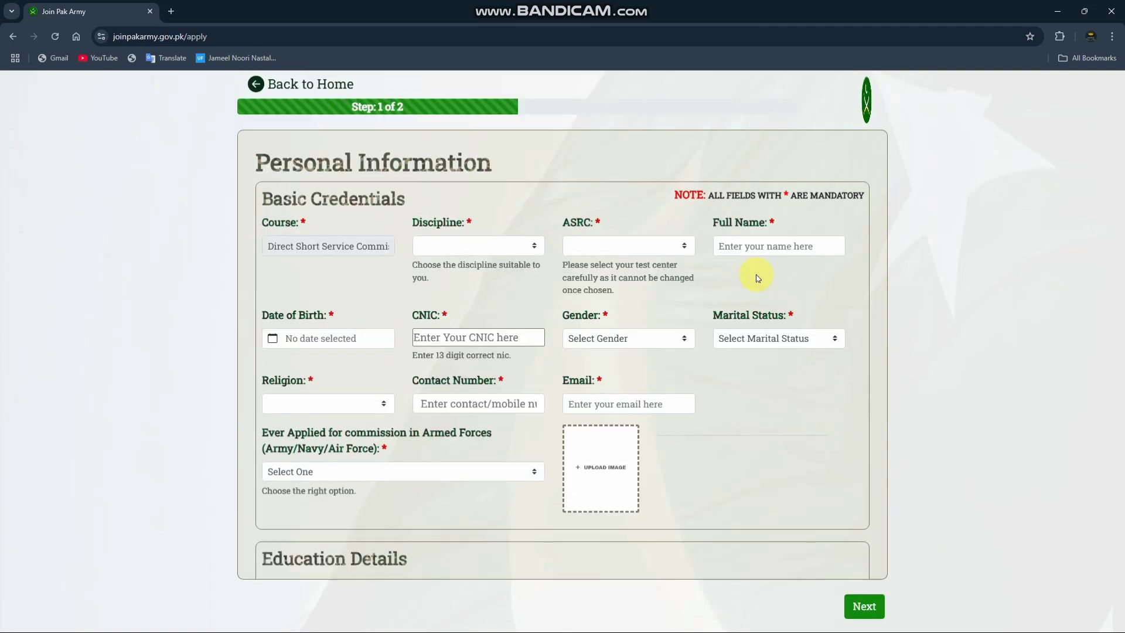
left_click(797, 340)
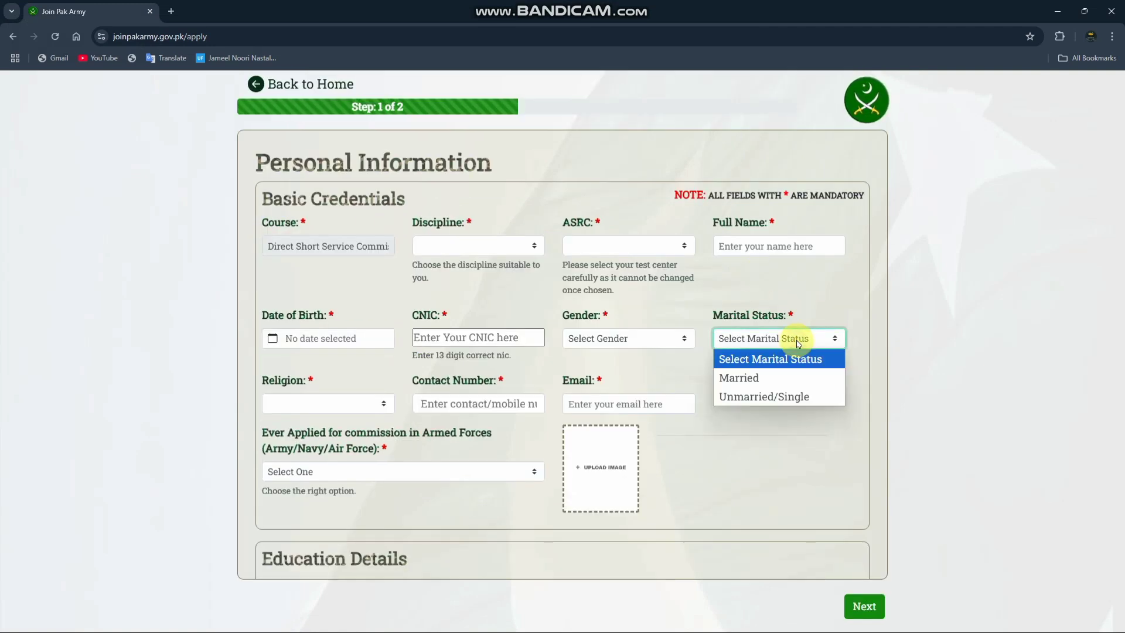
left_click(779, 380)
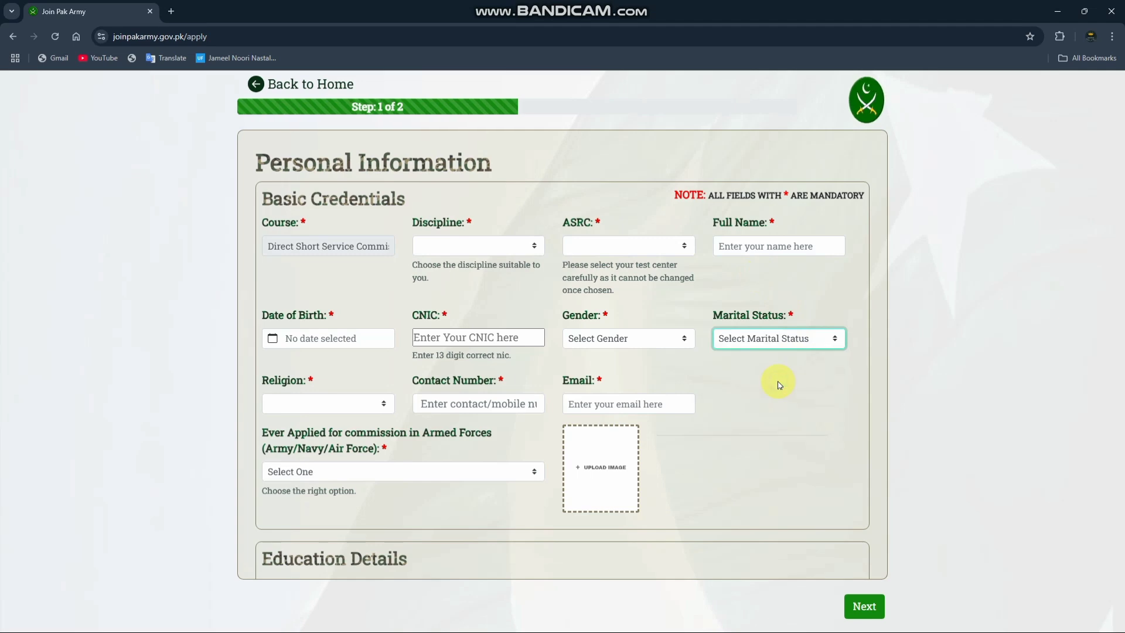
scroll(492, 373, "down", 2)
scroll(492, 373, "down", 1)
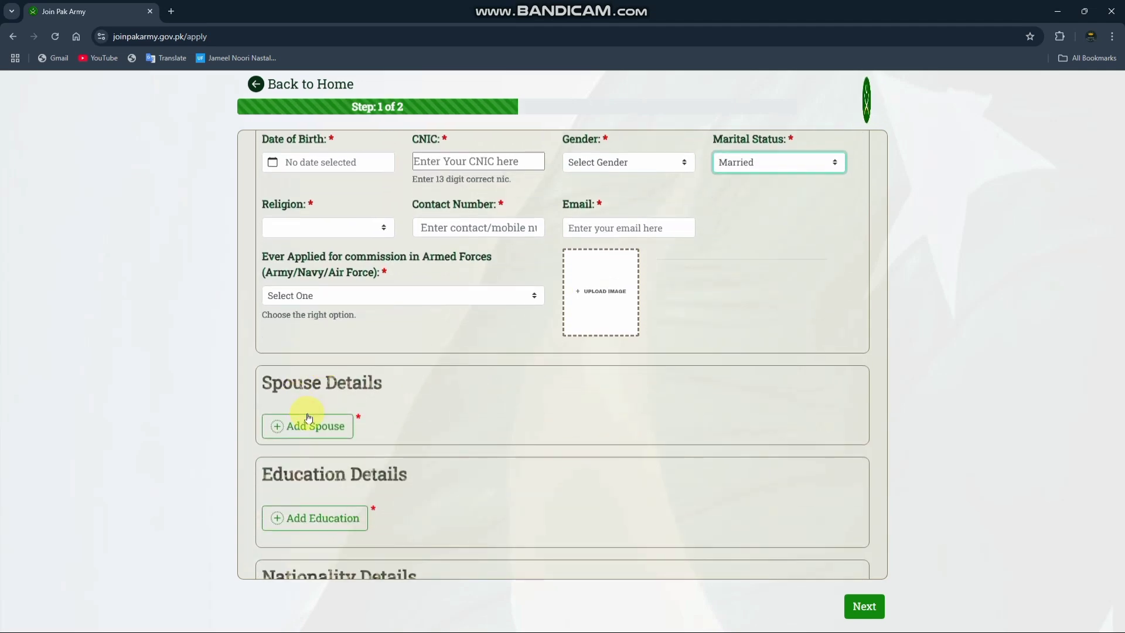
left_click(312, 421)
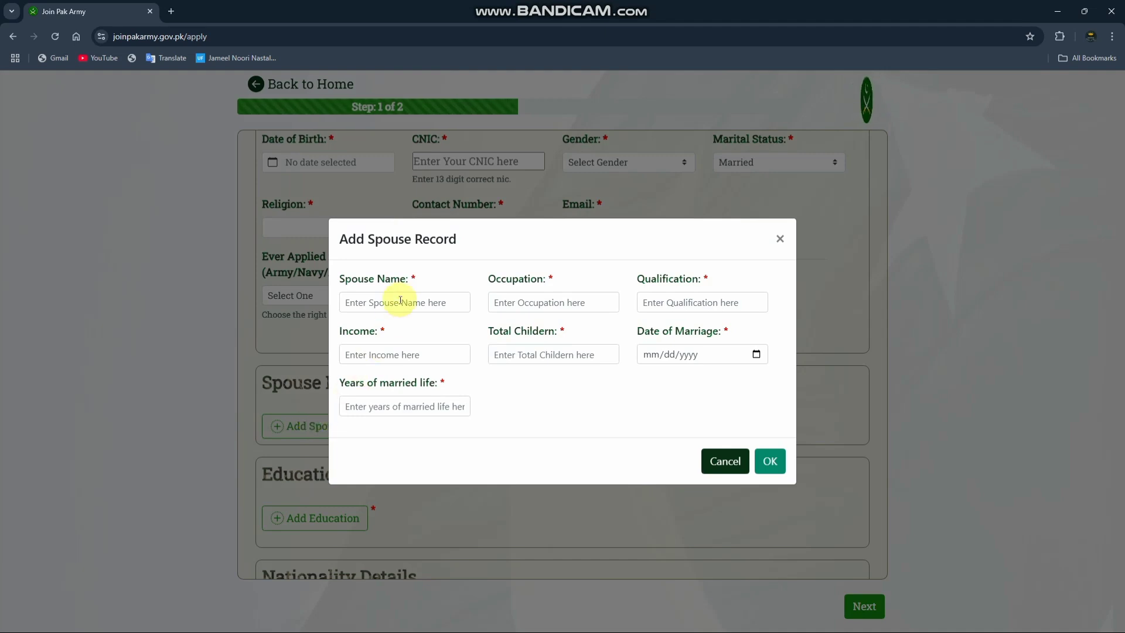
Step: Look over the spouse record's Spouse Name, Occupation, Qualification, Income and Total Children fields, leaving them blank
left_click(357, 309)
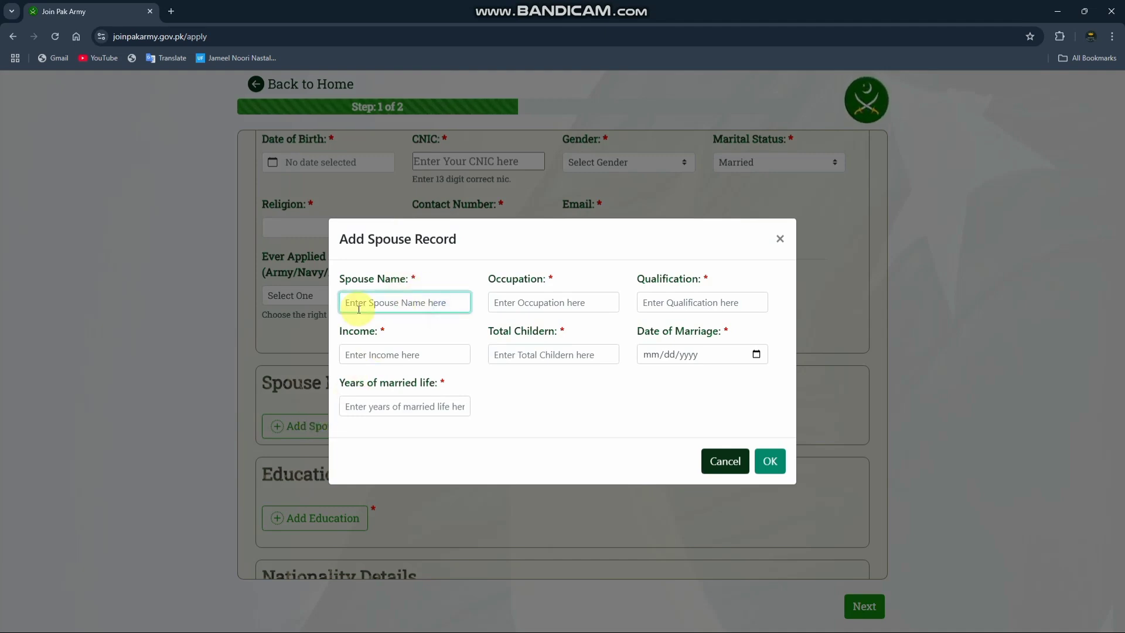
left_click(561, 302)
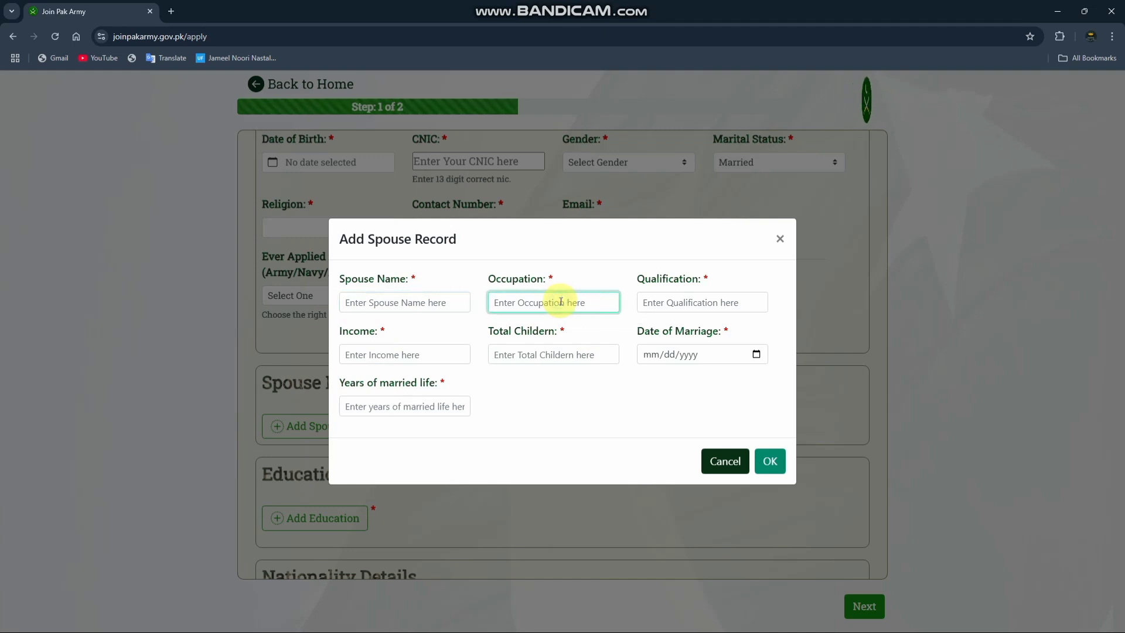
left_click(663, 302)
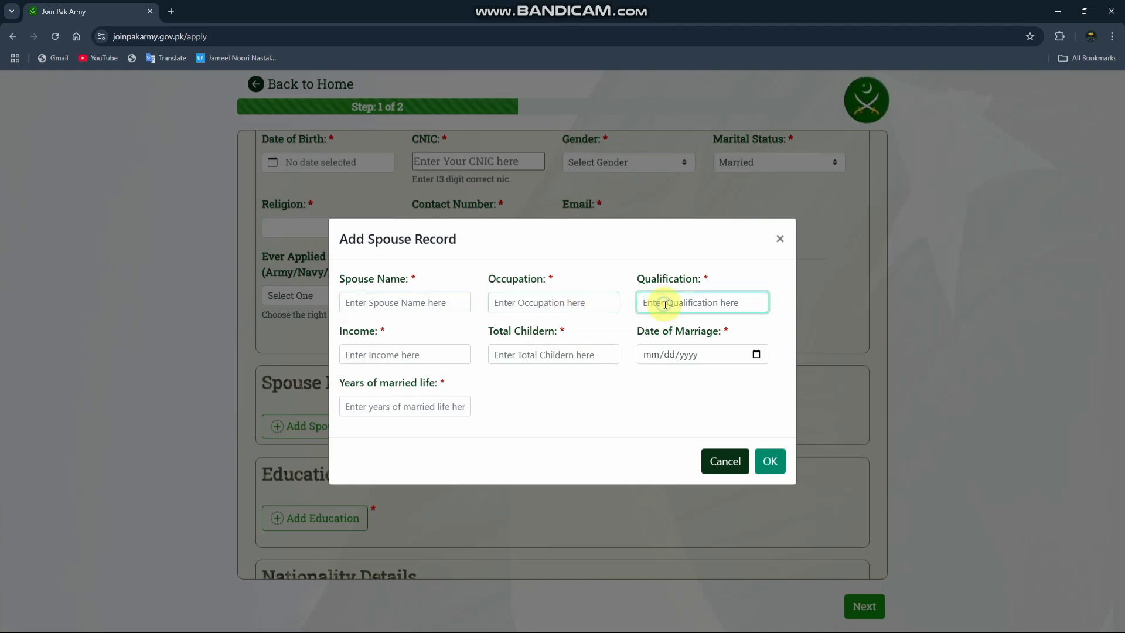
left_click(367, 351)
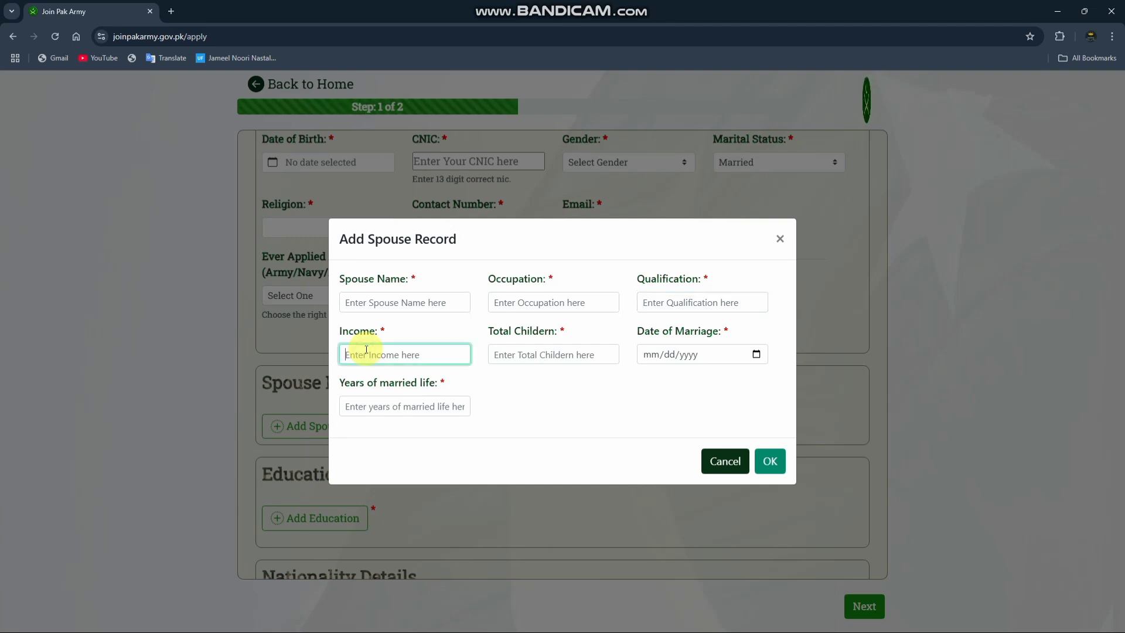
left_click(531, 355)
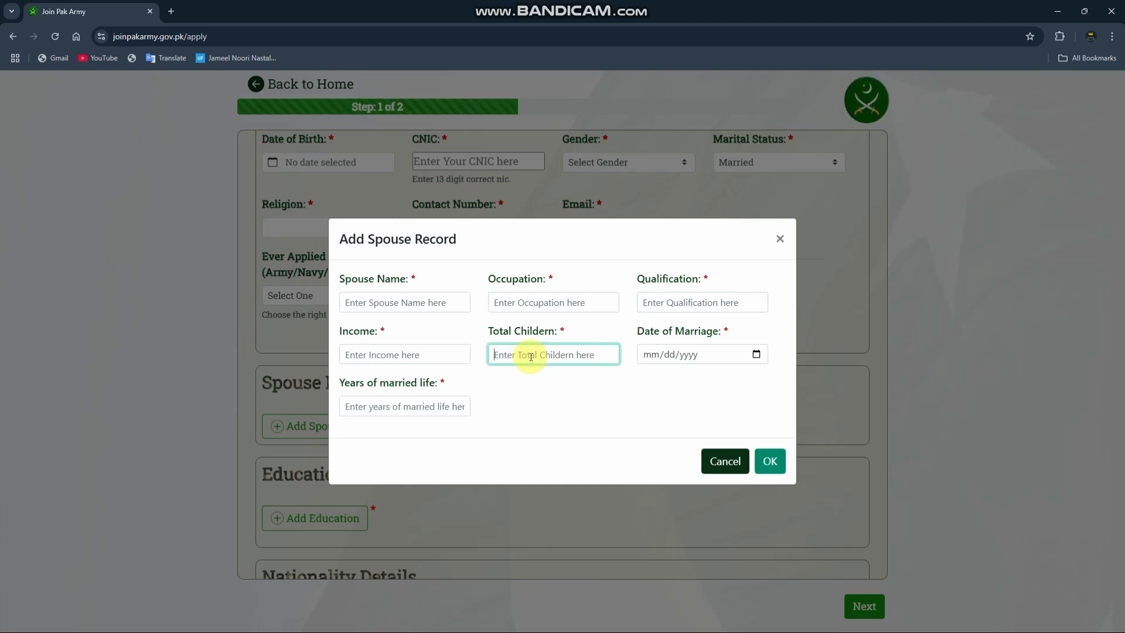
Step: Check the Date of Marriage calendar and the date's month, day and year parts without choosing a date
left_click(718, 359)
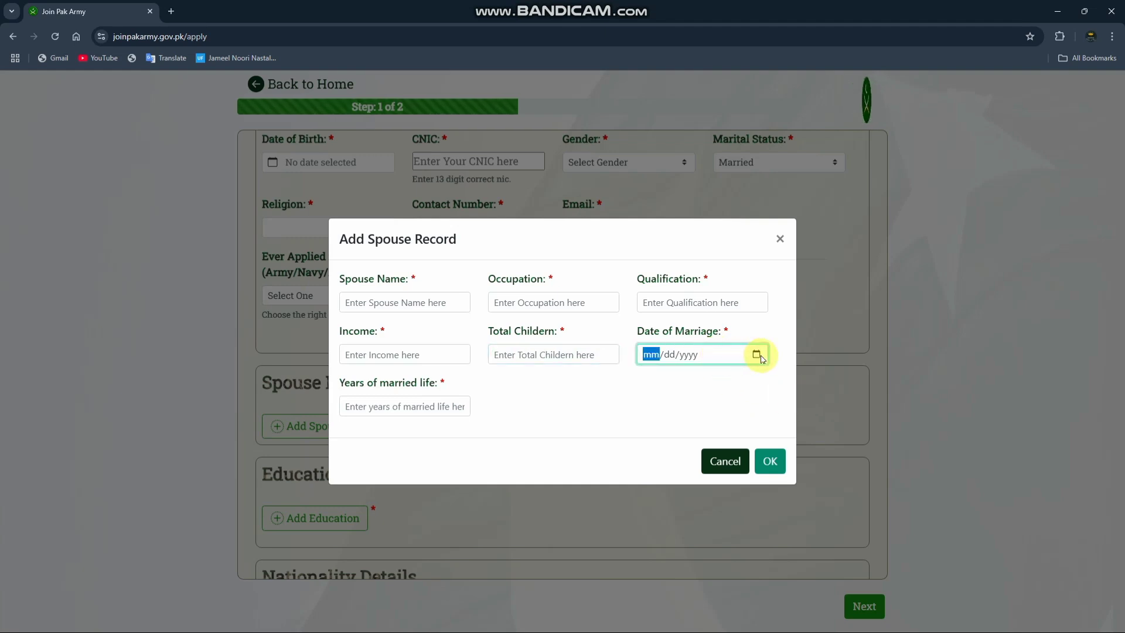
left_click(756, 354)
left_click(757, 355)
left_click(757, 356)
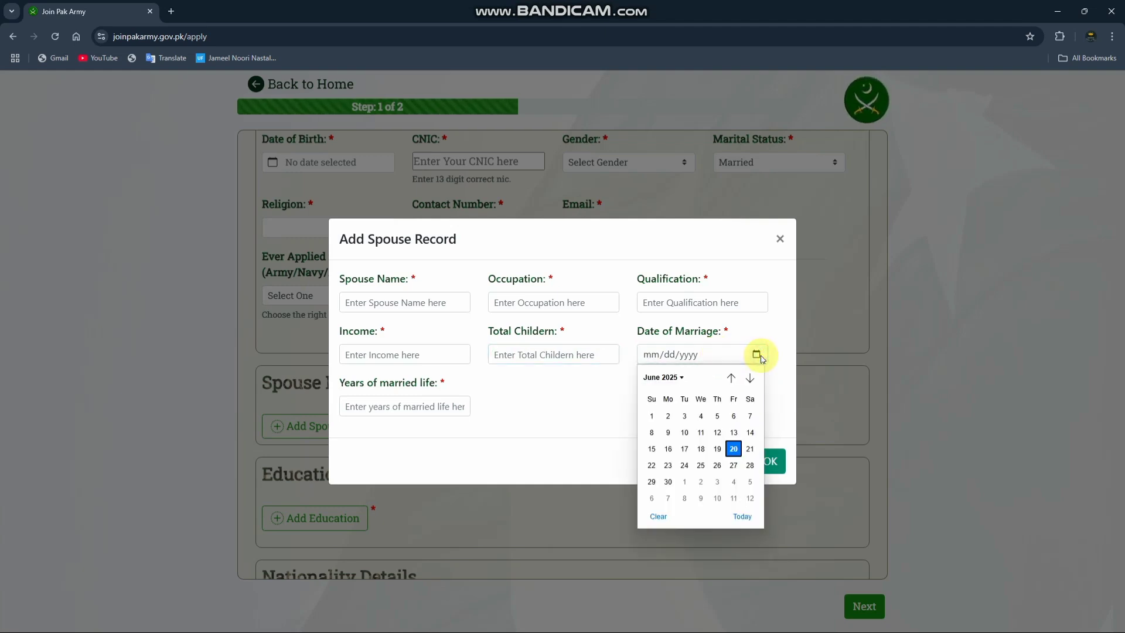
left_click(705, 354)
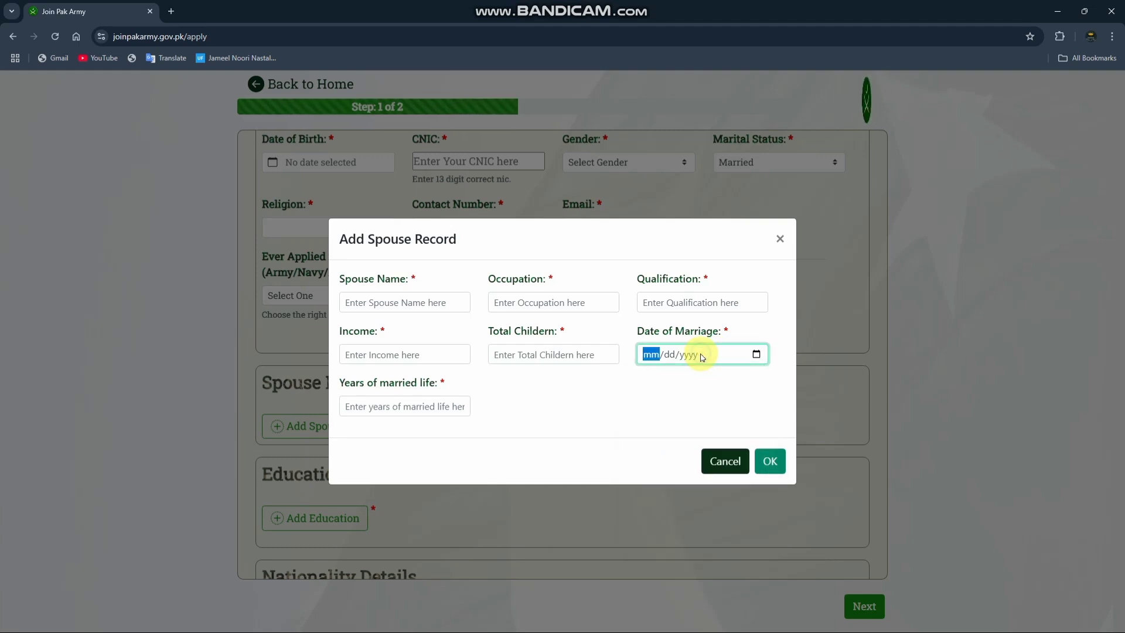
left_click(669, 355)
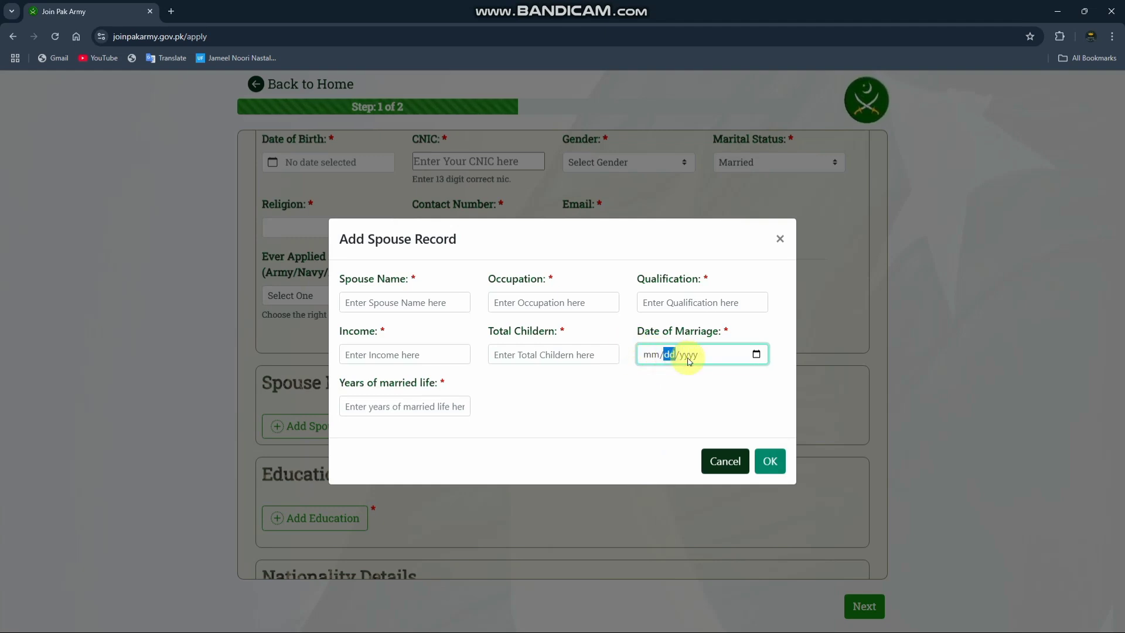
left_click(689, 356)
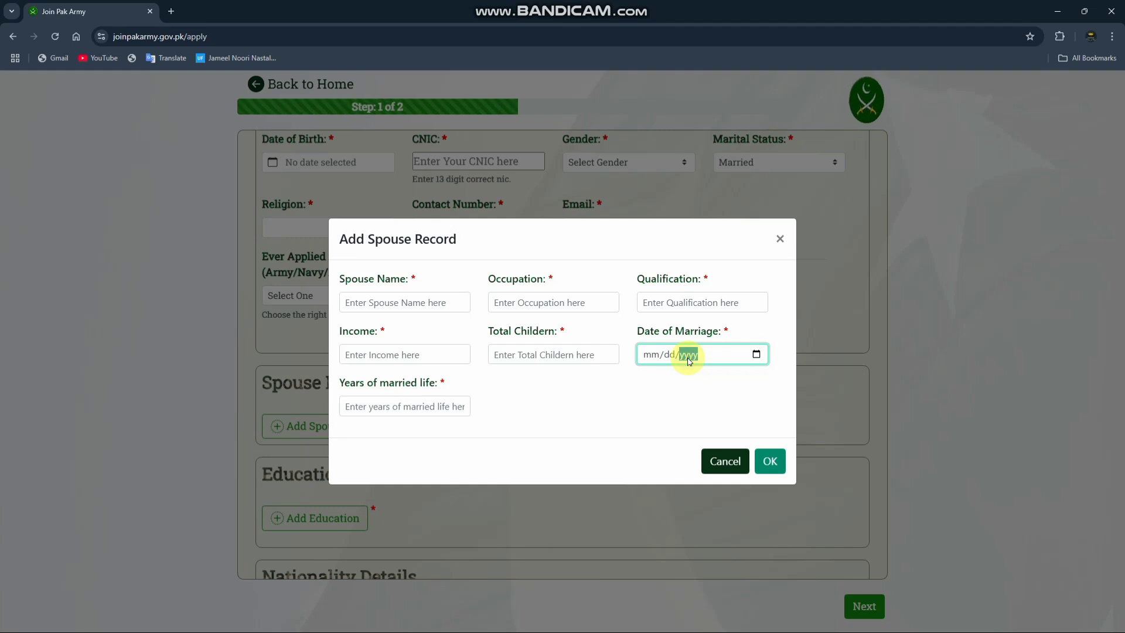
Step: Check the Years of married life field, try to submit the blank spouse record, and close it
left_click(398, 407)
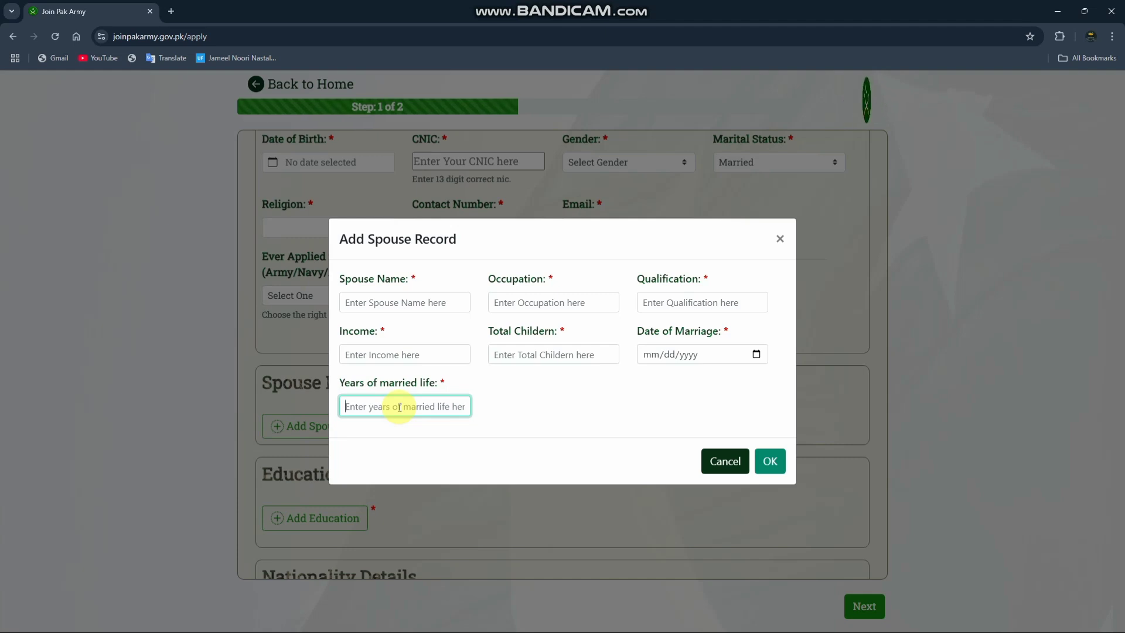
left_click(757, 462)
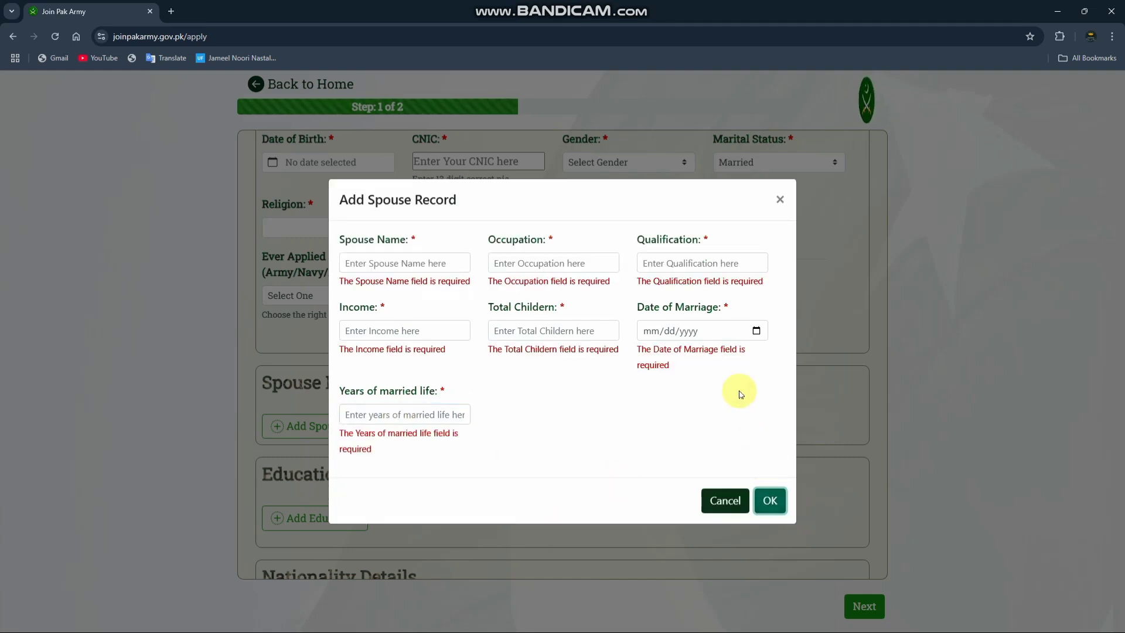
left_click(779, 200)
Step: Set the marital status to Unmarried/Single in the Basic Credentials section
scroll(744, 293, "up", 2)
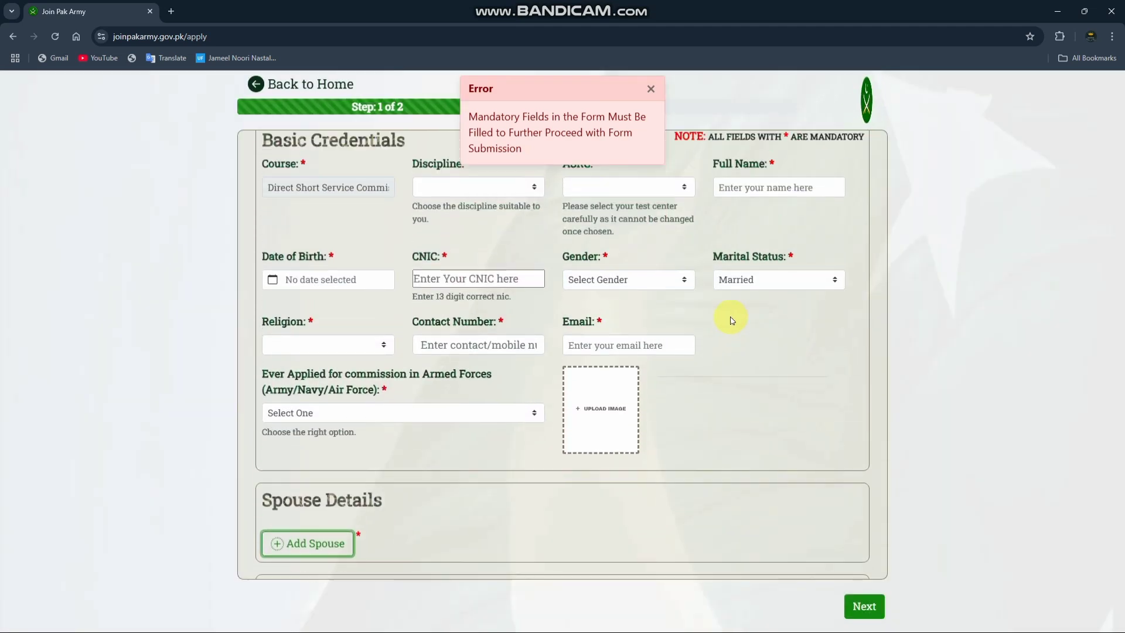
left_click(787, 280)
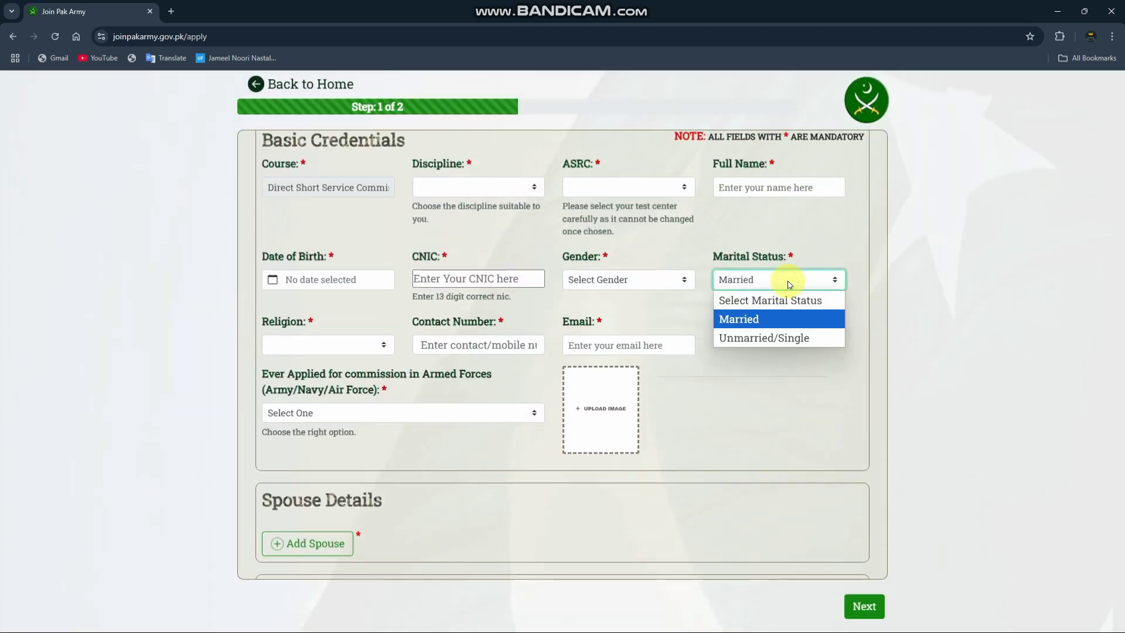
left_click(774, 338)
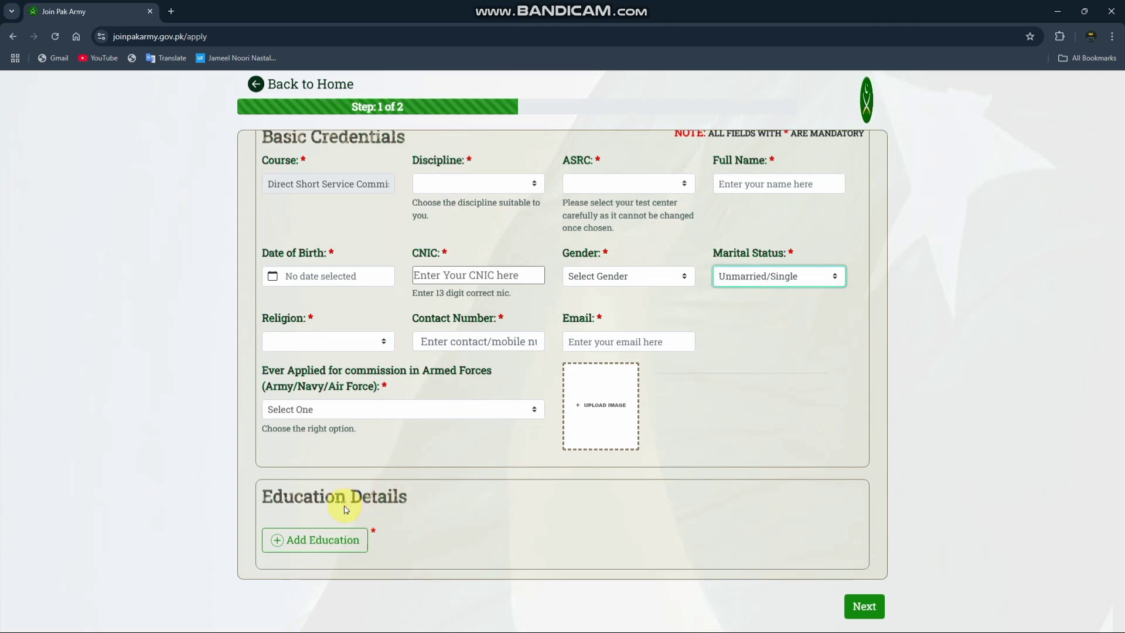
Step: Open a new record from the Education Details section and set its qualification type to Matric
scroll(734, 288, "down", 1)
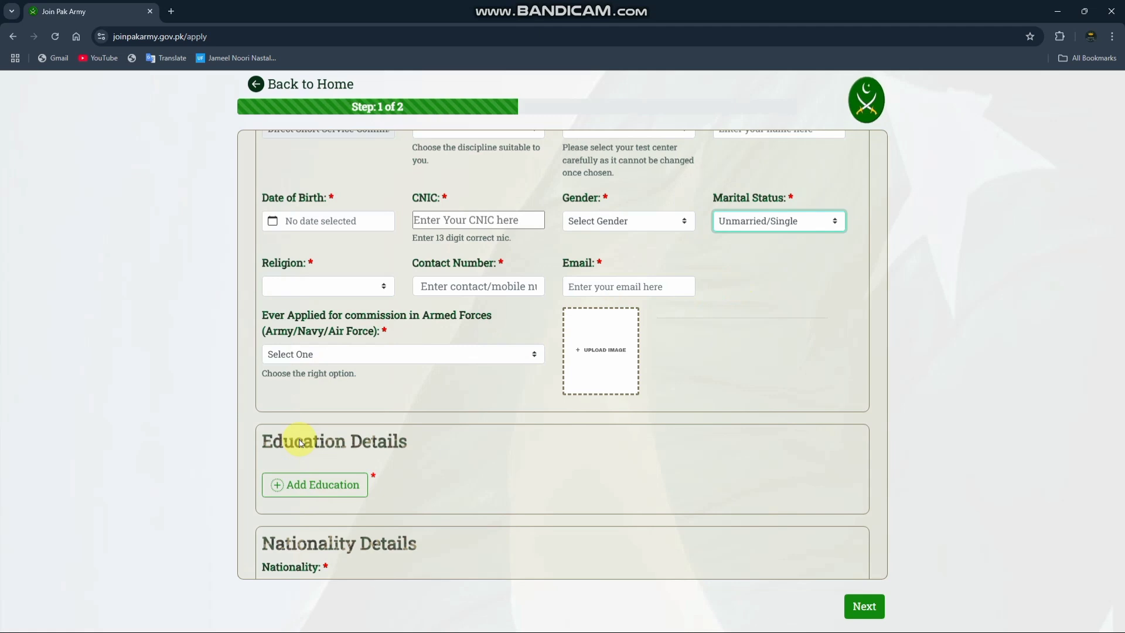
scroll(299, 444, "down", 1)
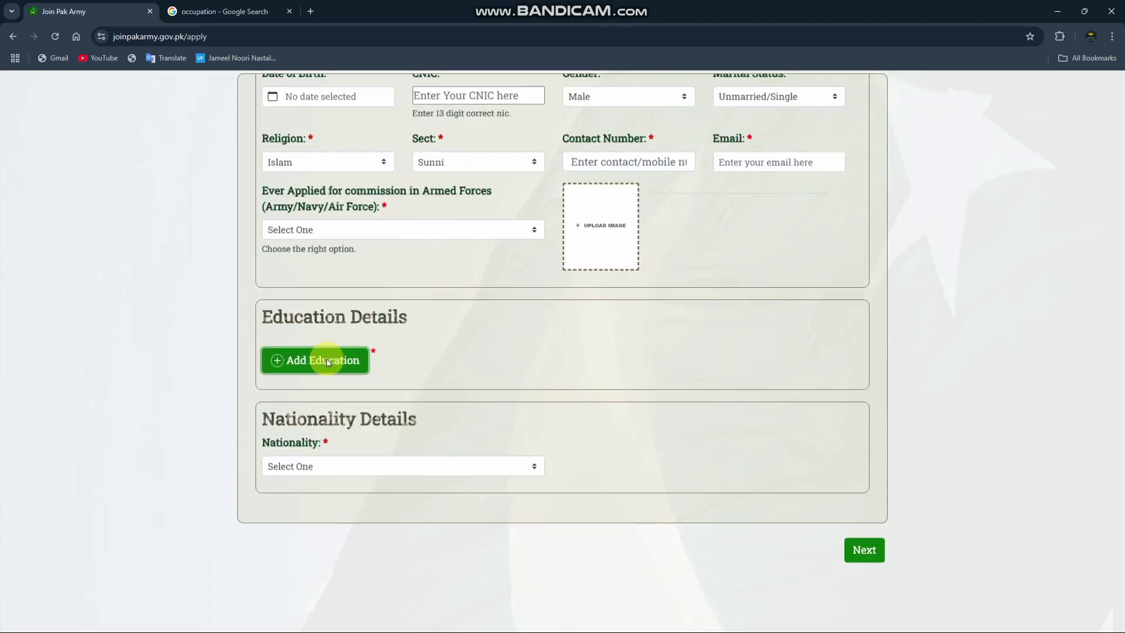
left_click(325, 359)
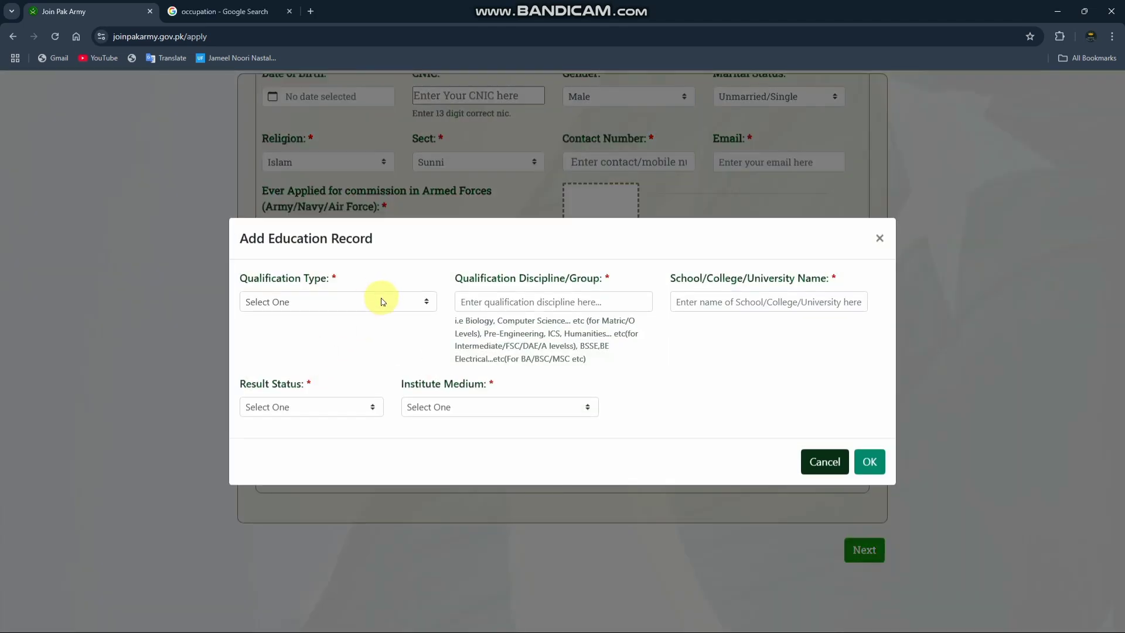
left_click(381, 300)
left_click(344, 347)
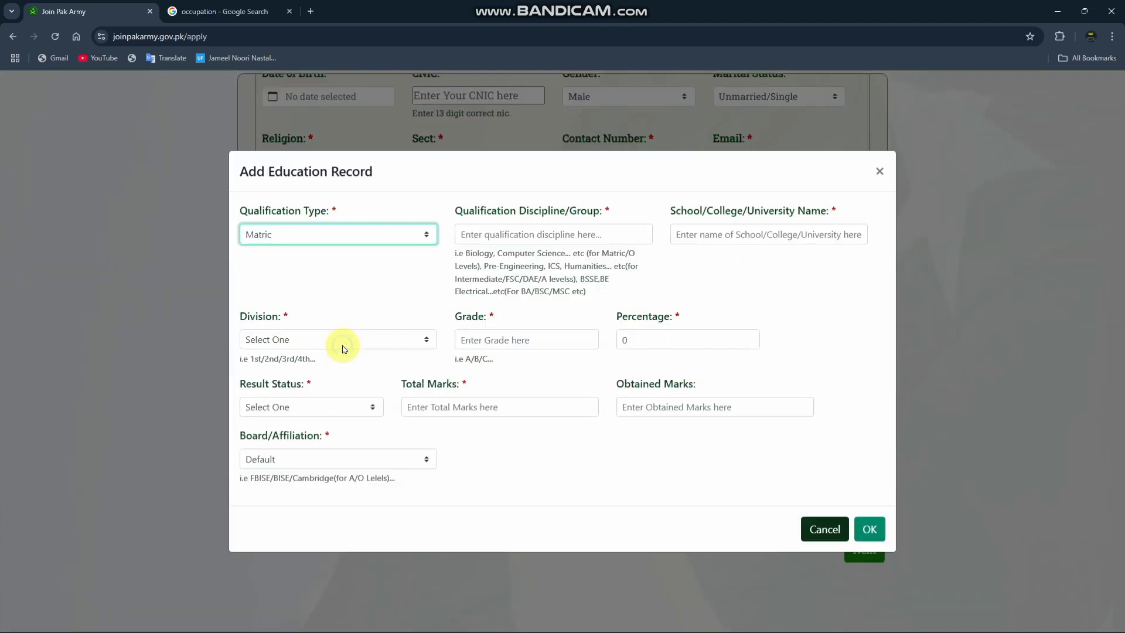
Step: Look over the Matric record's discipline, institution name, division, grade and percentage fields, leaving them unfilled
left_click(525, 234)
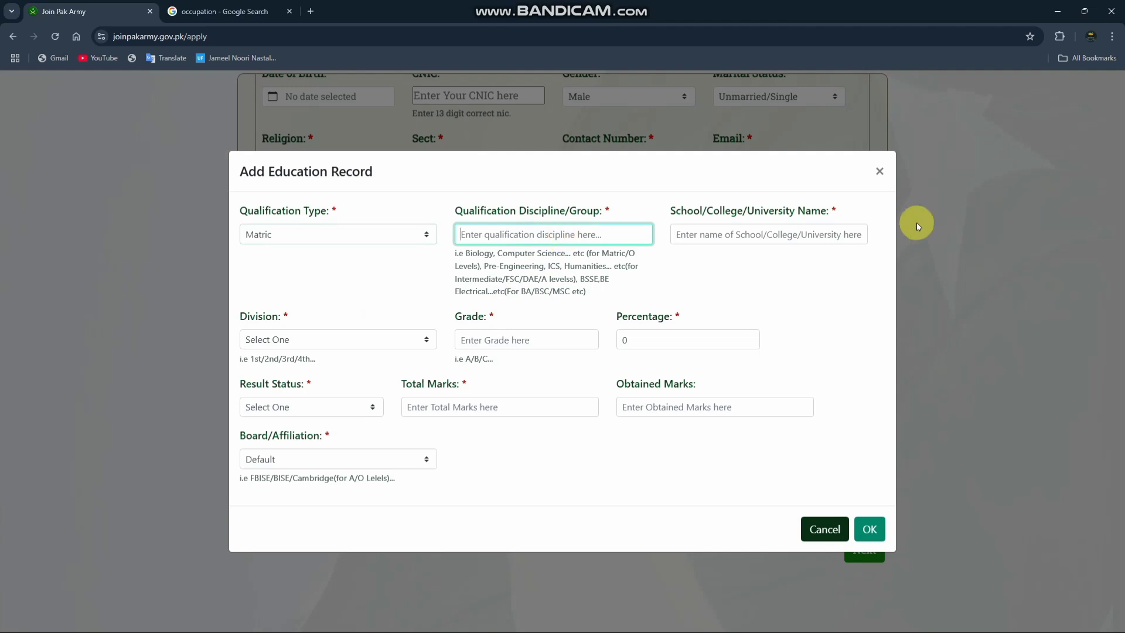
left_click(769, 242)
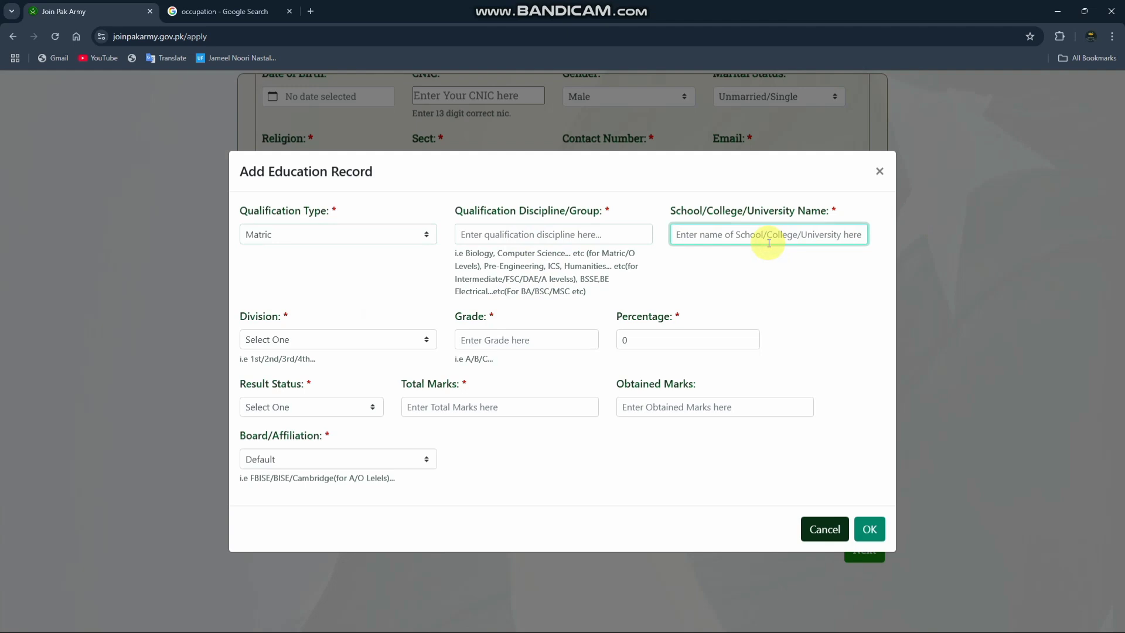
left_click(360, 346)
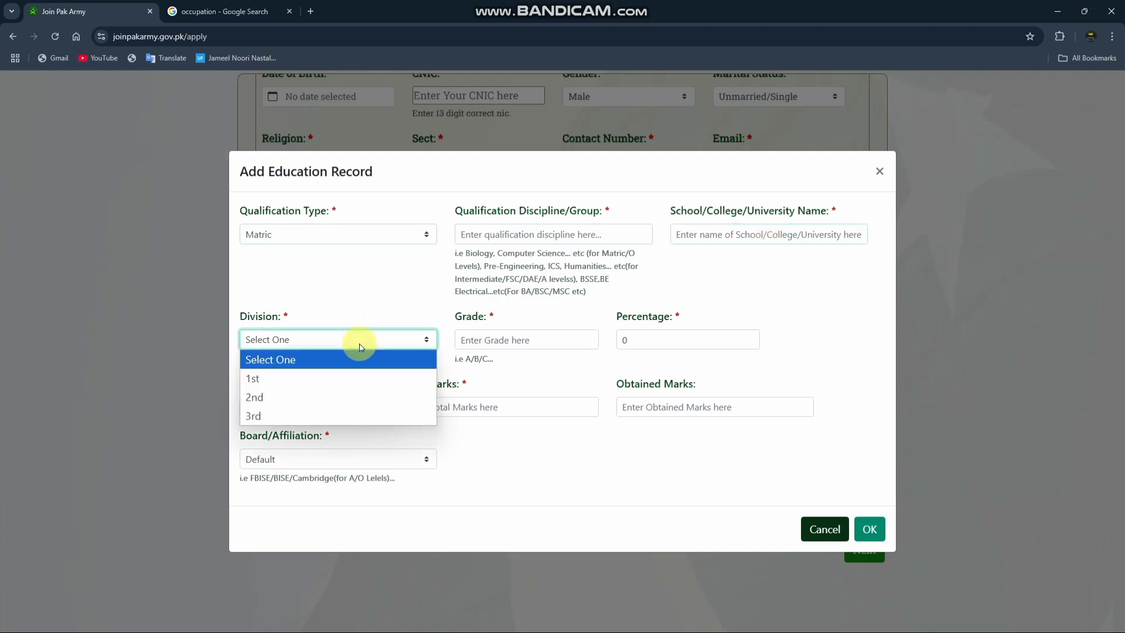
left_click(491, 341)
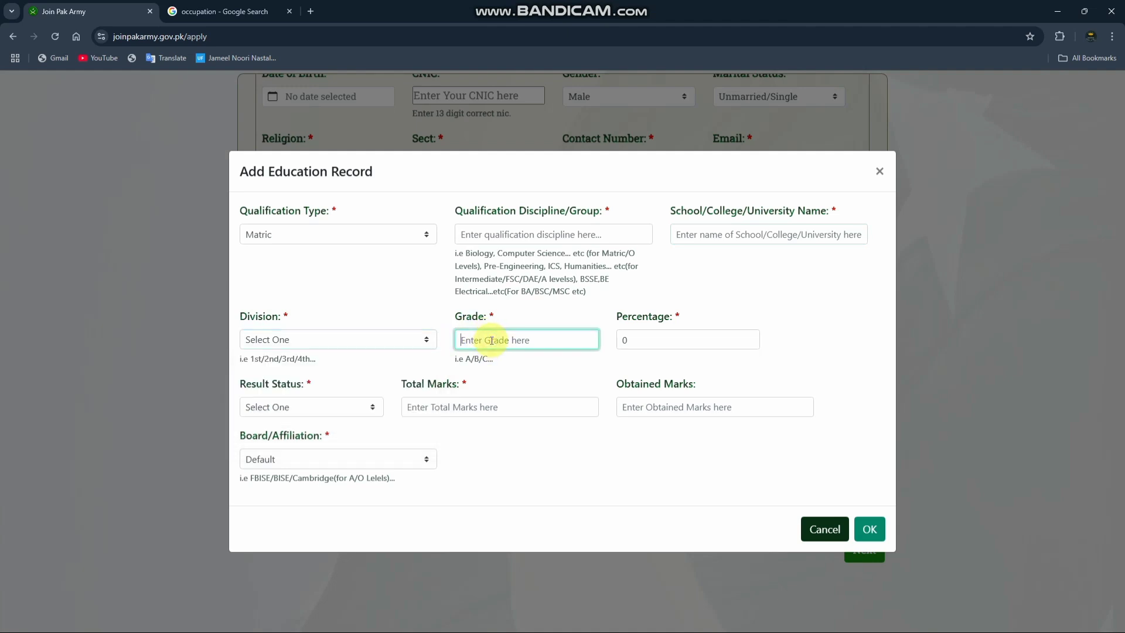
left_click(661, 341)
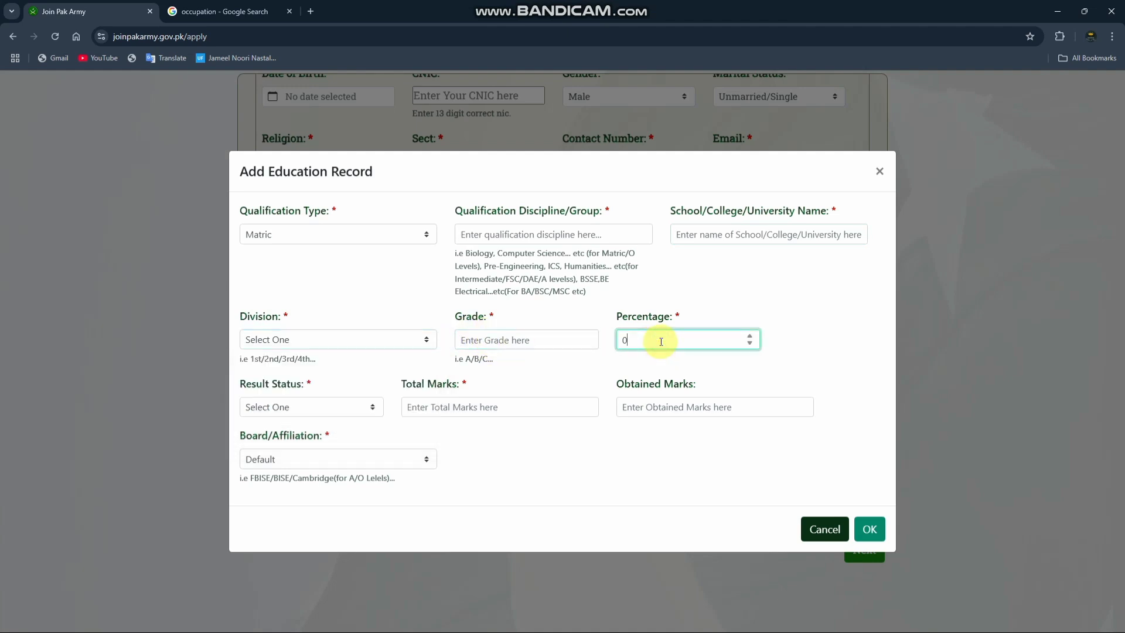
Step: Check the Result Status options and the Total Marks and Obtained Marks fields of the Matric record
left_click(317, 418)
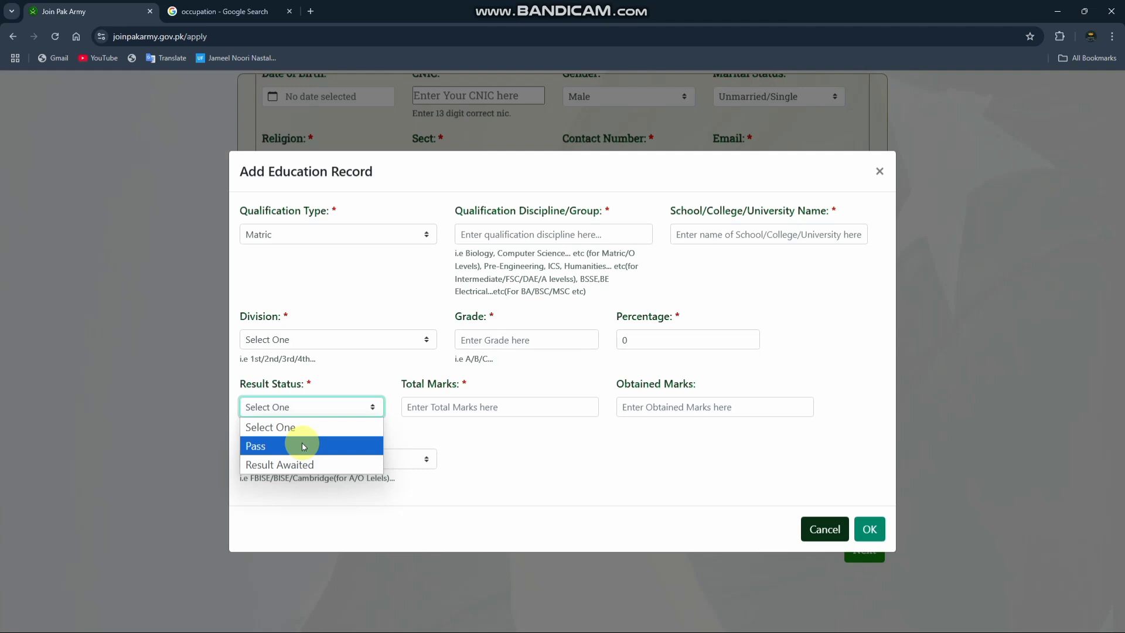
left_click(483, 412)
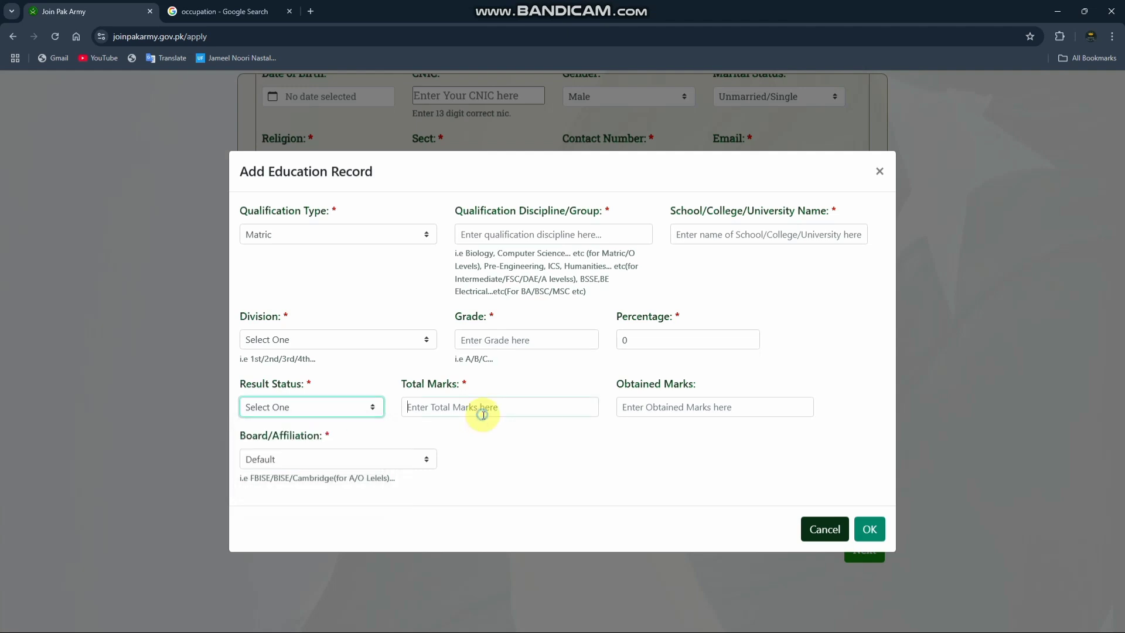
left_click(652, 405)
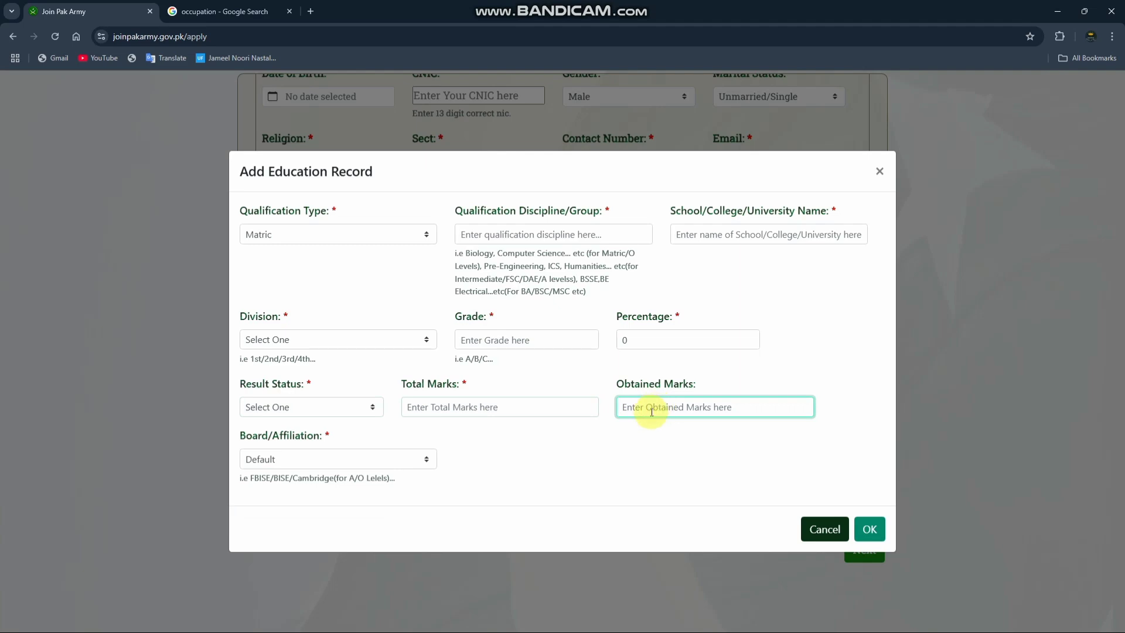
Step: Browse the list of examination boards for the Matric record's Board/Affiliation, leaving it at Default
left_click(400, 461)
scroll(326, 329, "up", 10)
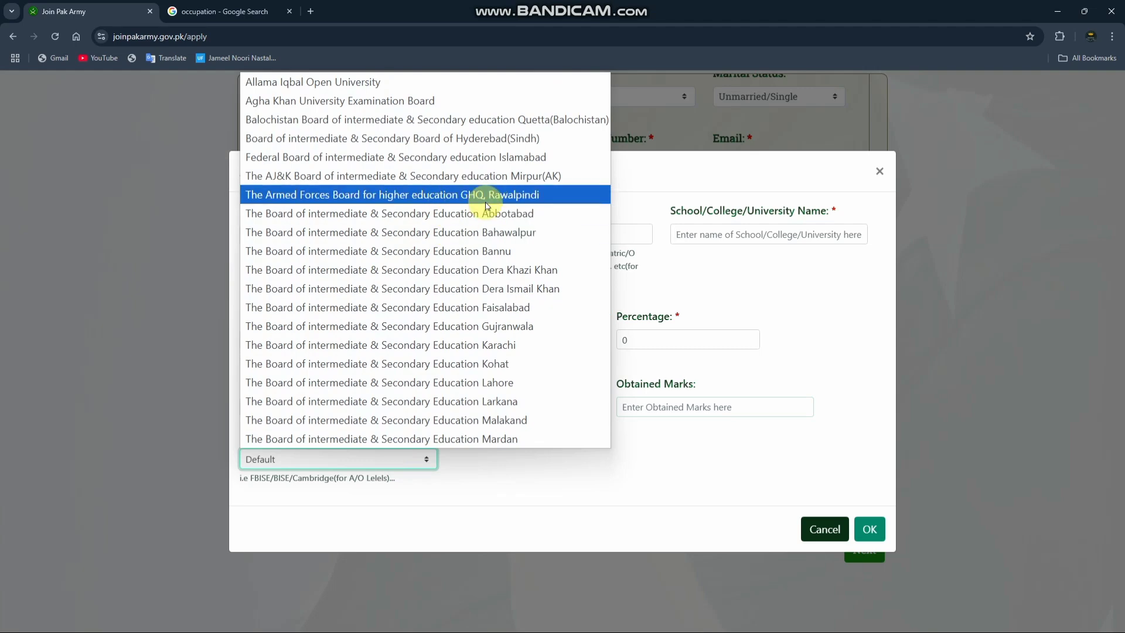
scroll(471, 354, "down", 1)
scroll(468, 352, "down", 5)
scroll(460, 346, "up", 6)
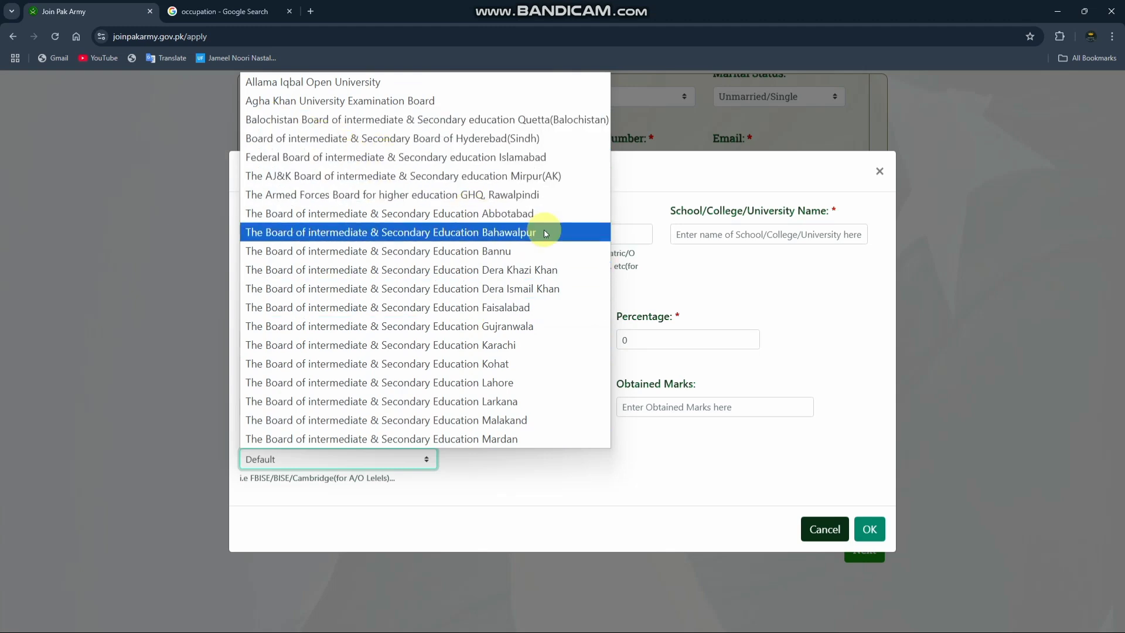
left_click(683, 284)
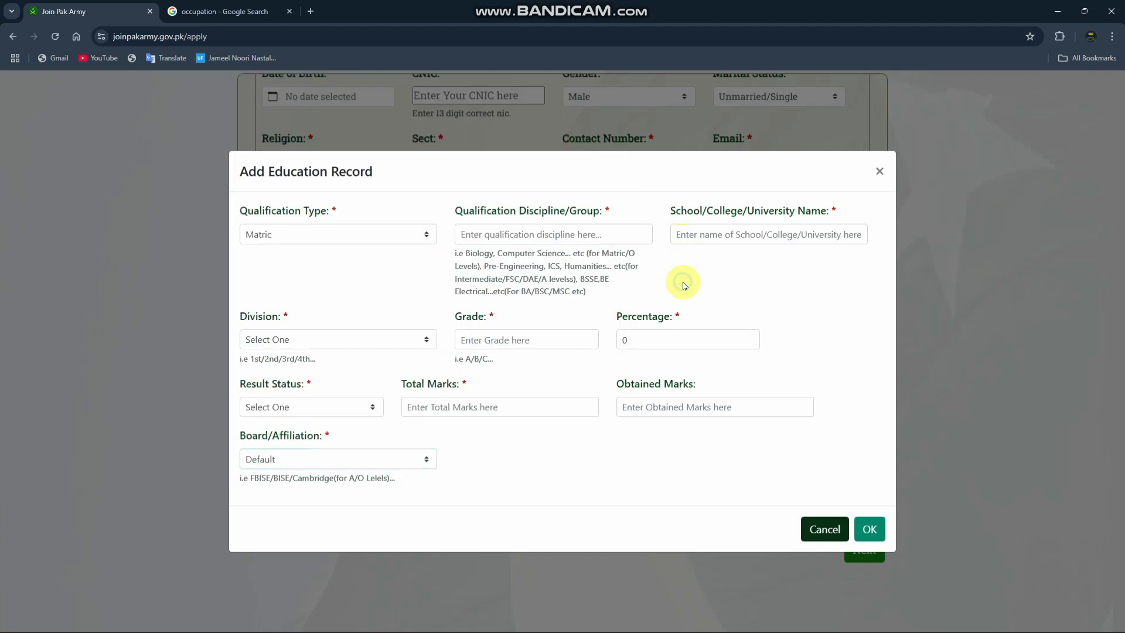
Step: Try to submit the incomplete Matric education record, and close it
left_click(870, 535)
left_click(871, 535)
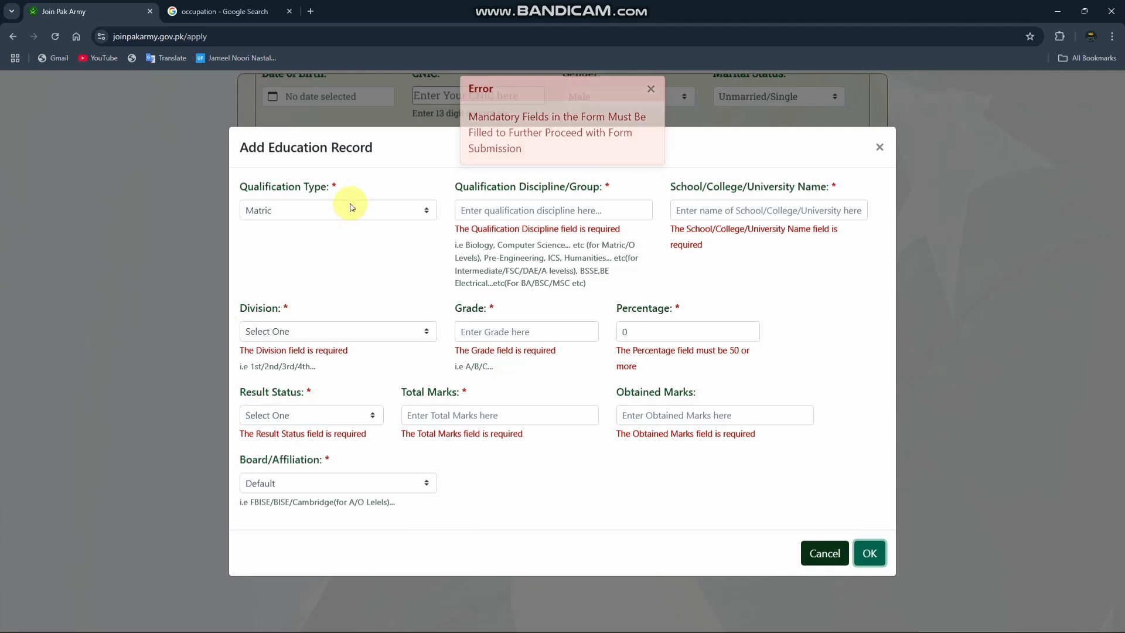
left_click(879, 147)
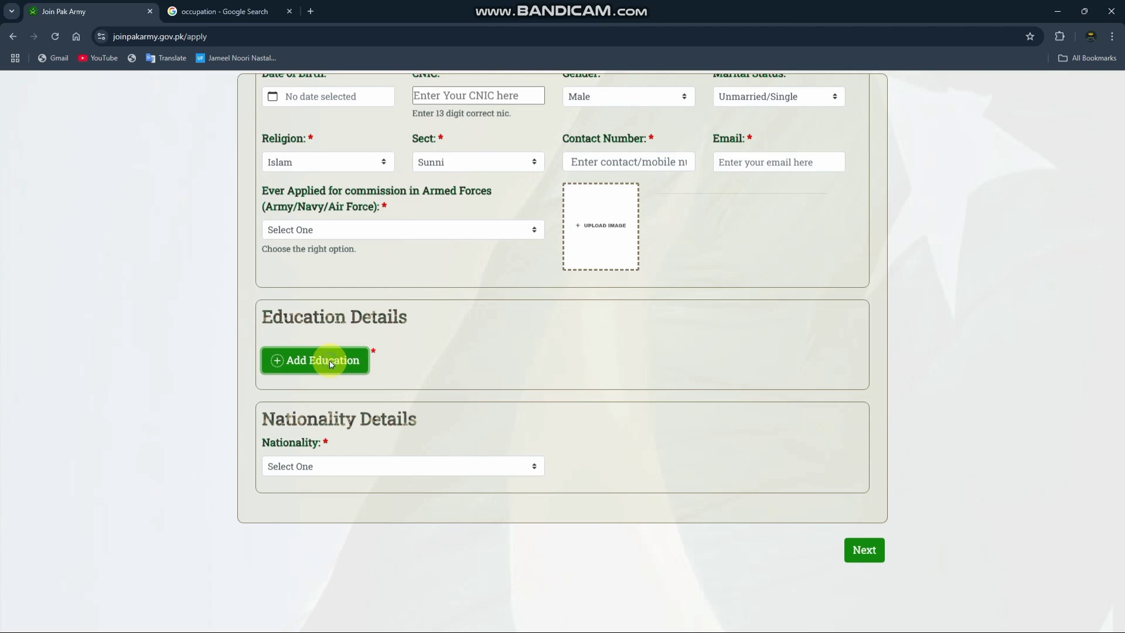
Step: Open another education record, set its qualification type to Intermediate, and go to its Qualification Discipline/Group field
left_click(329, 362)
left_click(355, 301)
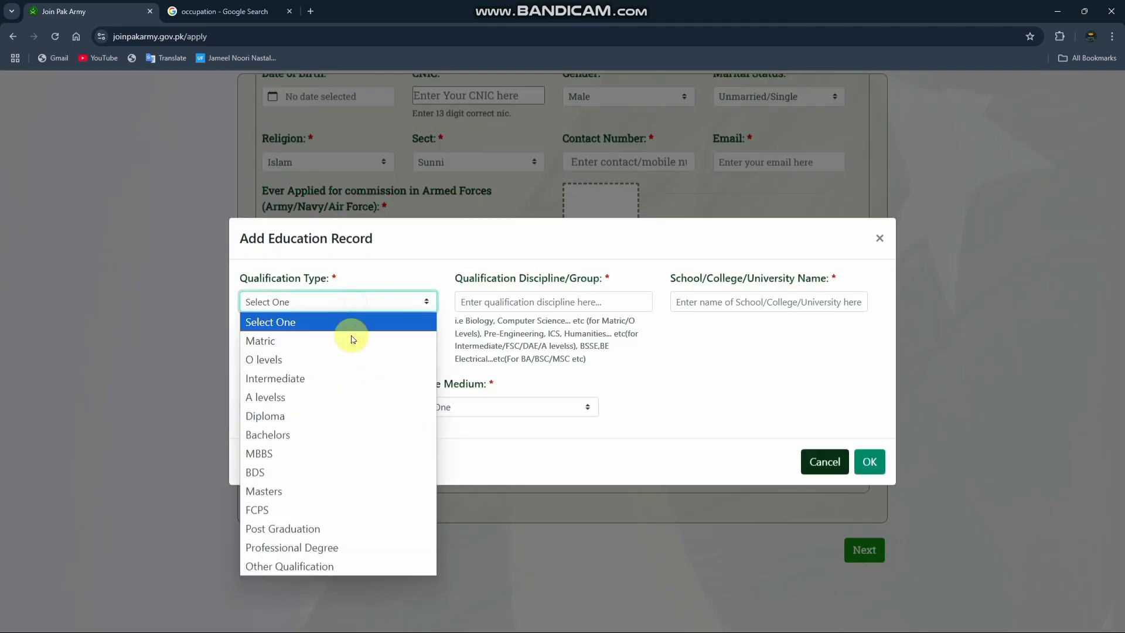
left_click(331, 375)
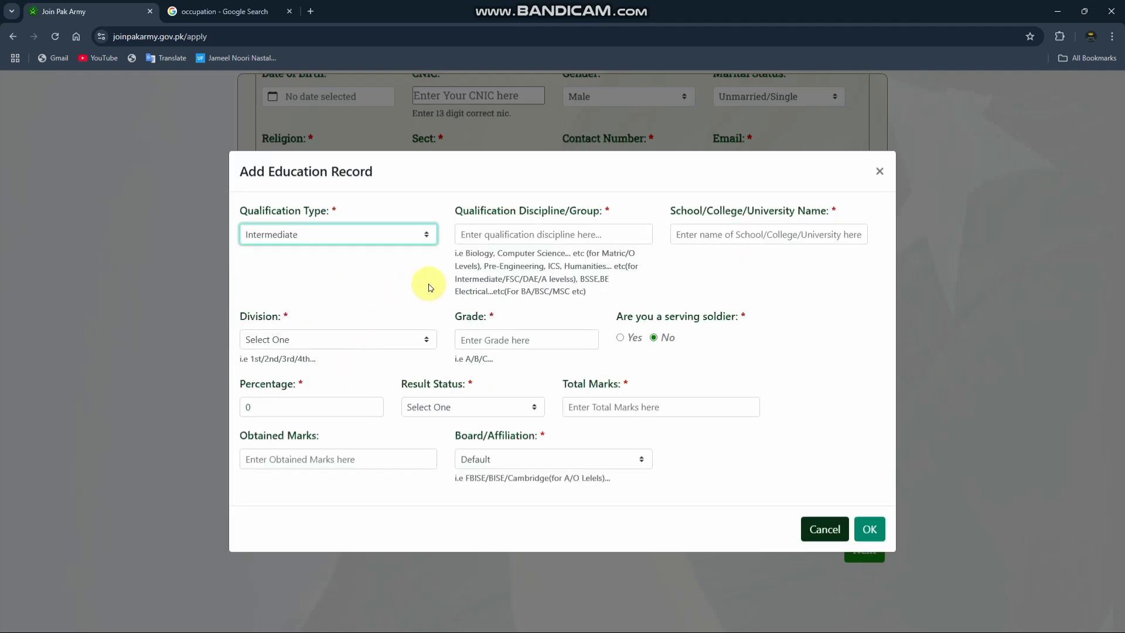
left_click(560, 235)
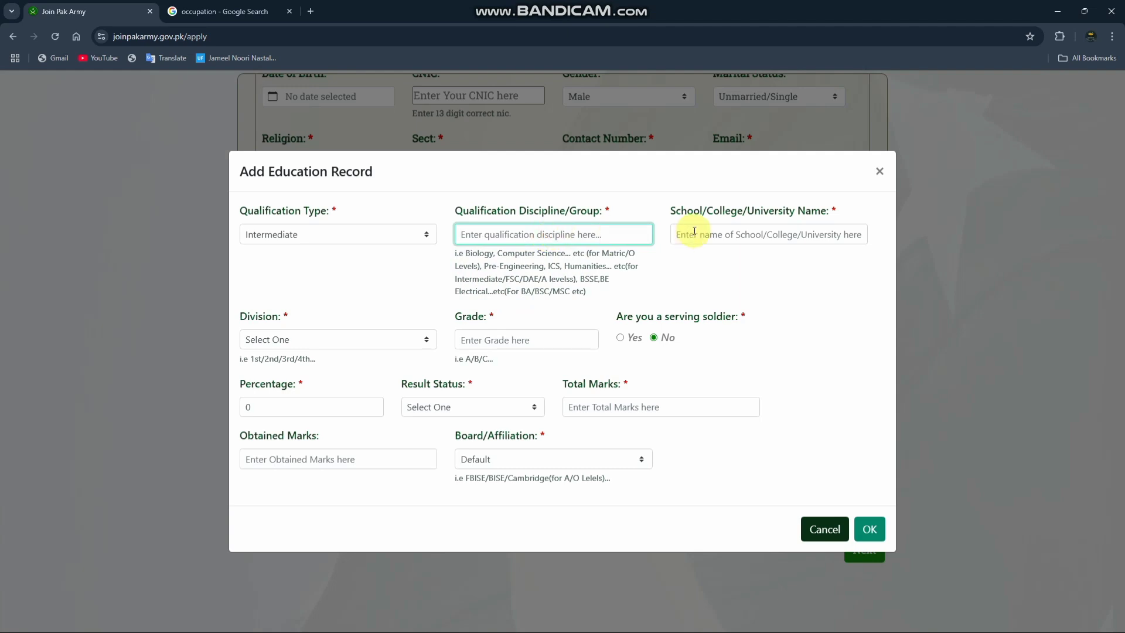
Step: Go through the Intermediate record's School/College/University Name, Division options, Grade and Percentage fields
left_click(729, 233)
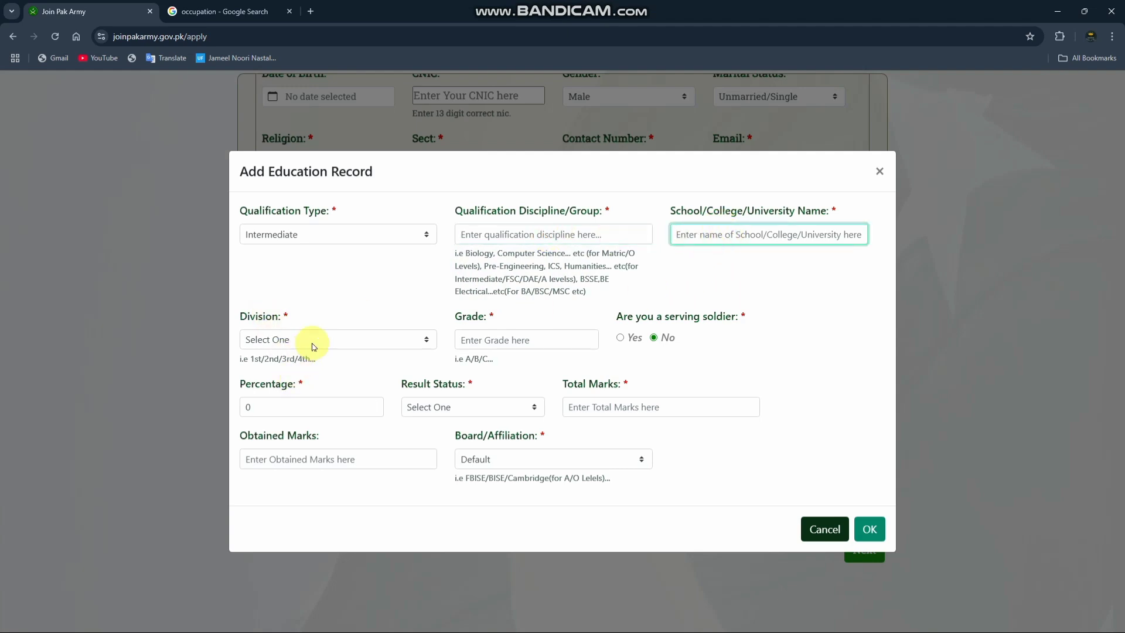
left_click(343, 341)
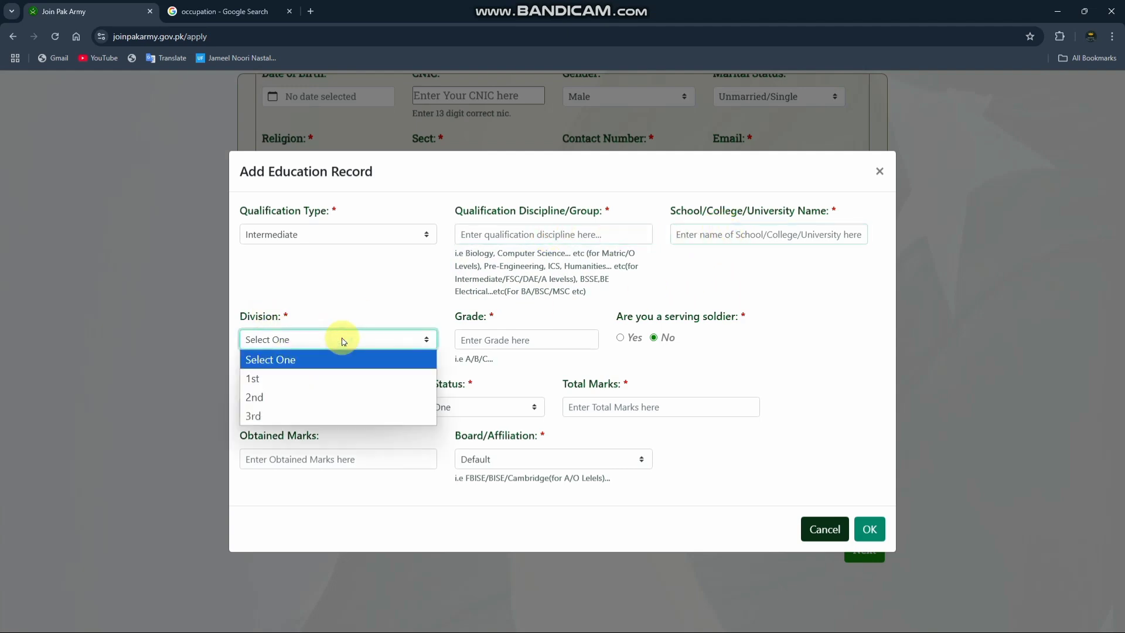
left_click(491, 344)
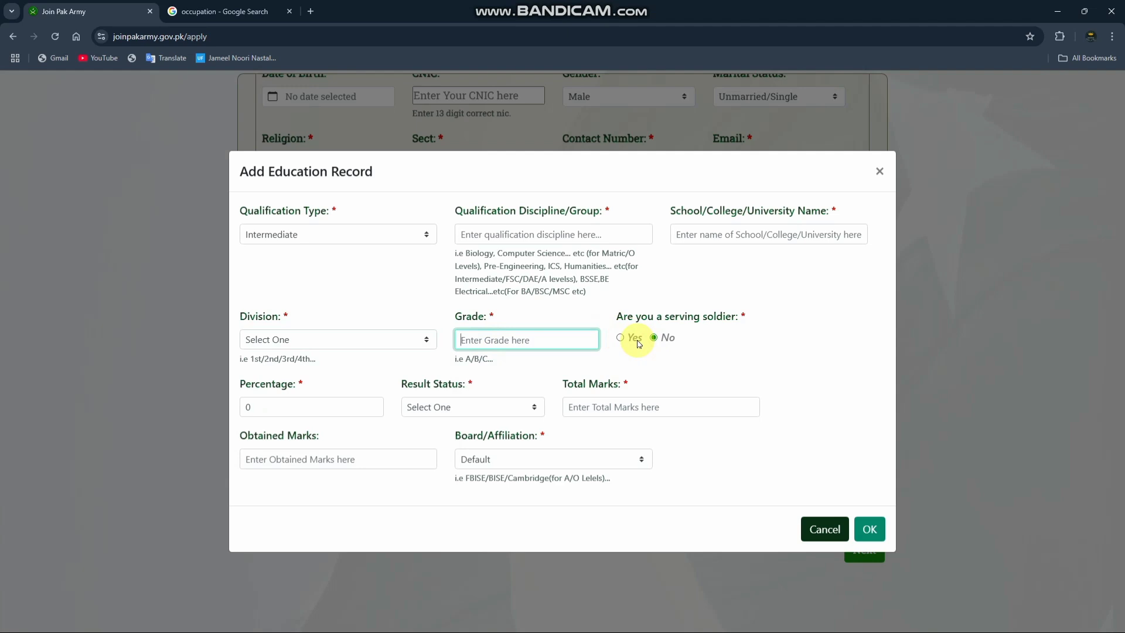
left_click(284, 404)
Step: Set the Intermediate record's Result Status to Pass and check its Total Marks and Obtained Marks fields
left_click(470, 407)
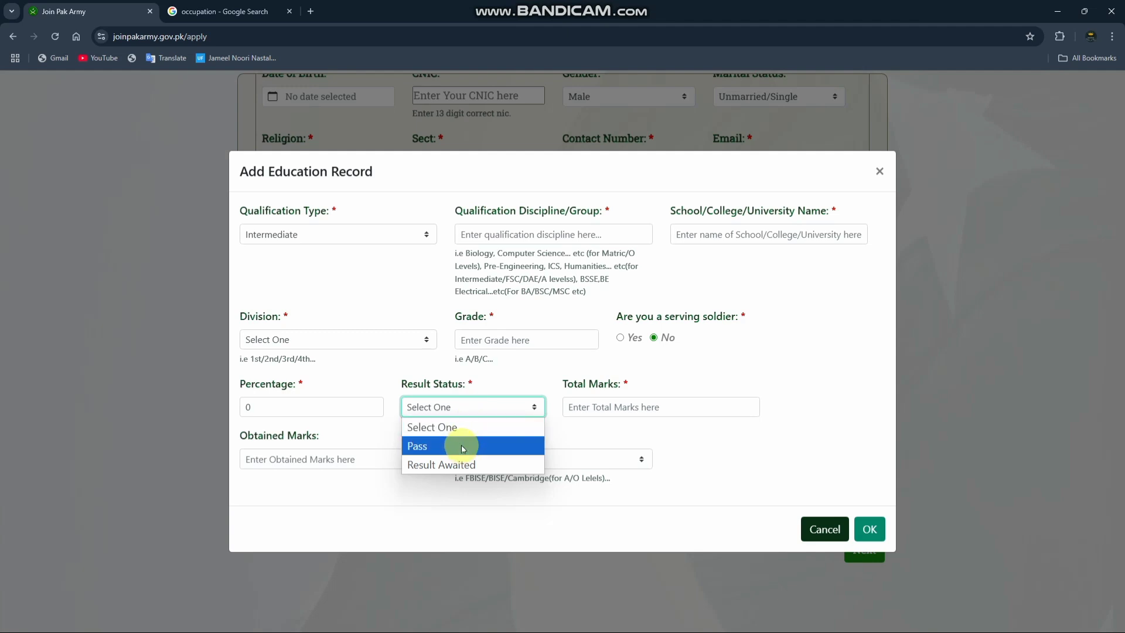
left_click(463, 449)
left_click(620, 407)
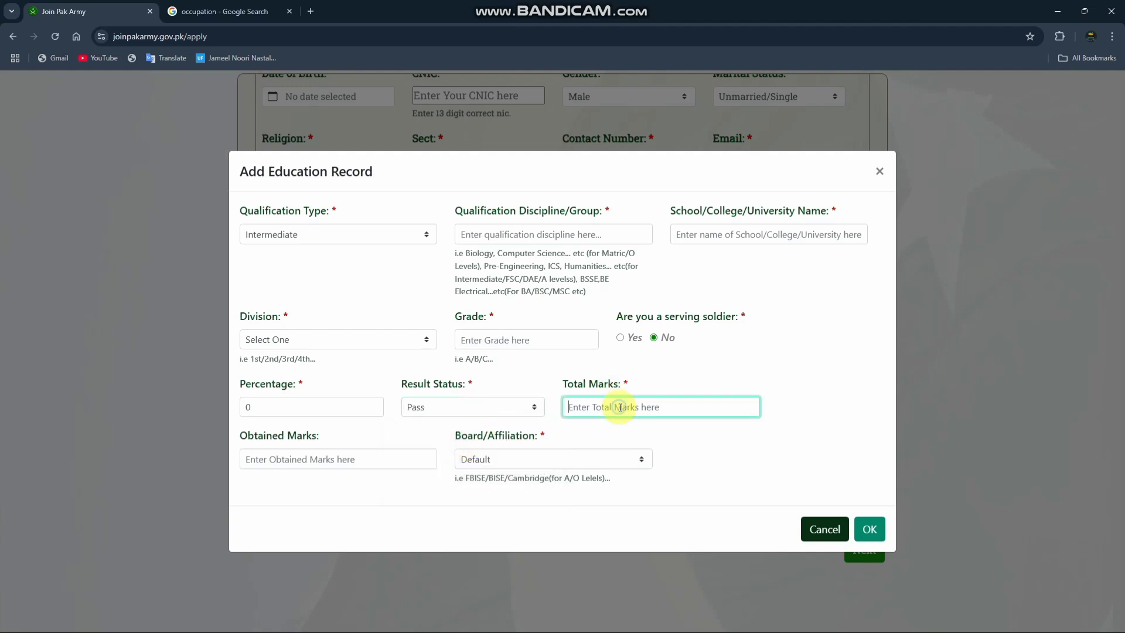
left_click(306, 461)
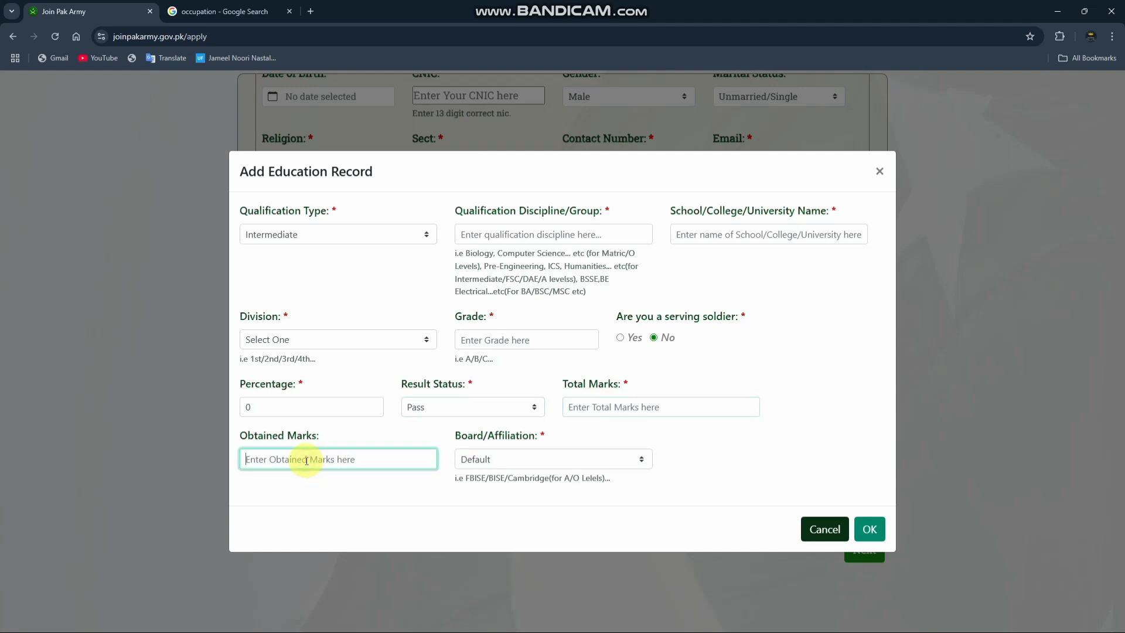
Step: Browse the Intermediate record's Board/Affiliation options, leaving Default, try to submit the incomplete record, and close it
left_click(537, 460)
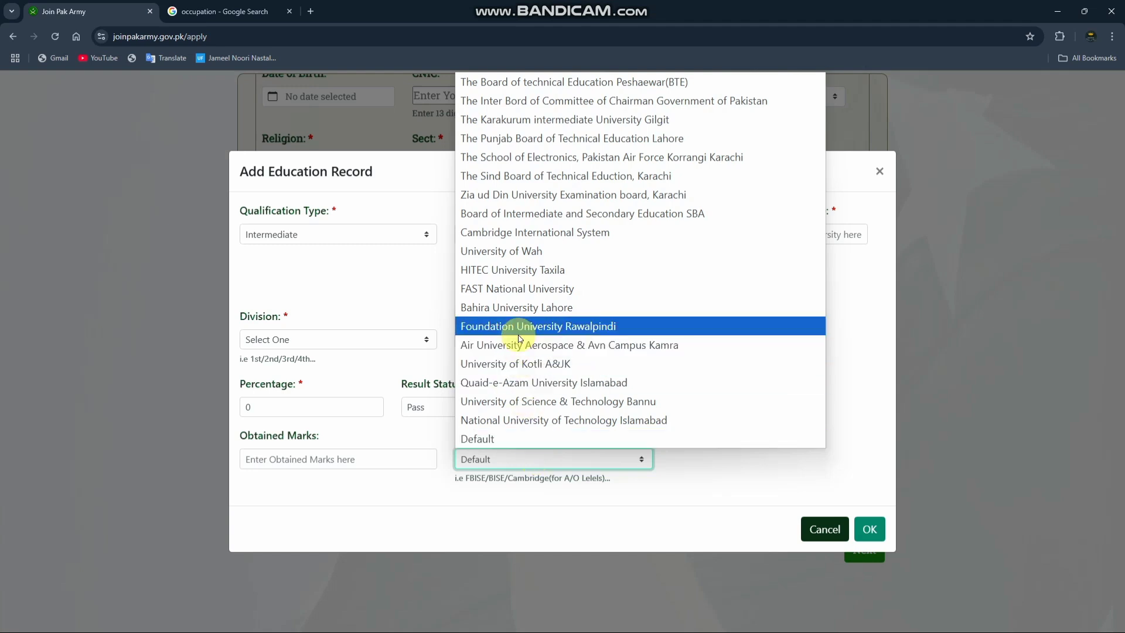
left_click(730, 477)
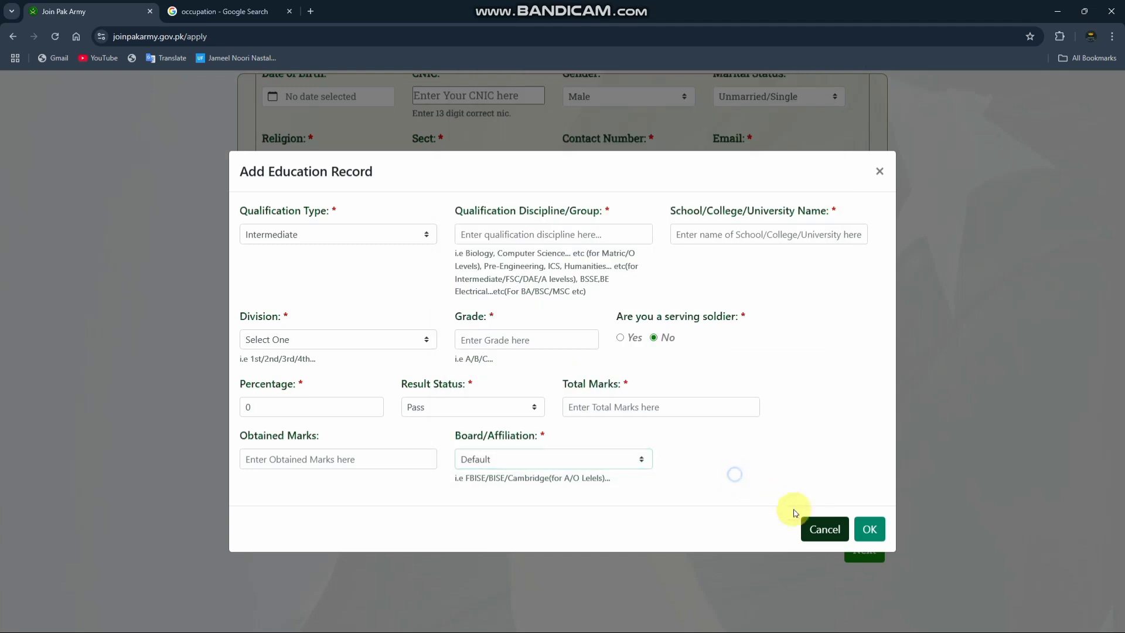
left_click(878, 529)
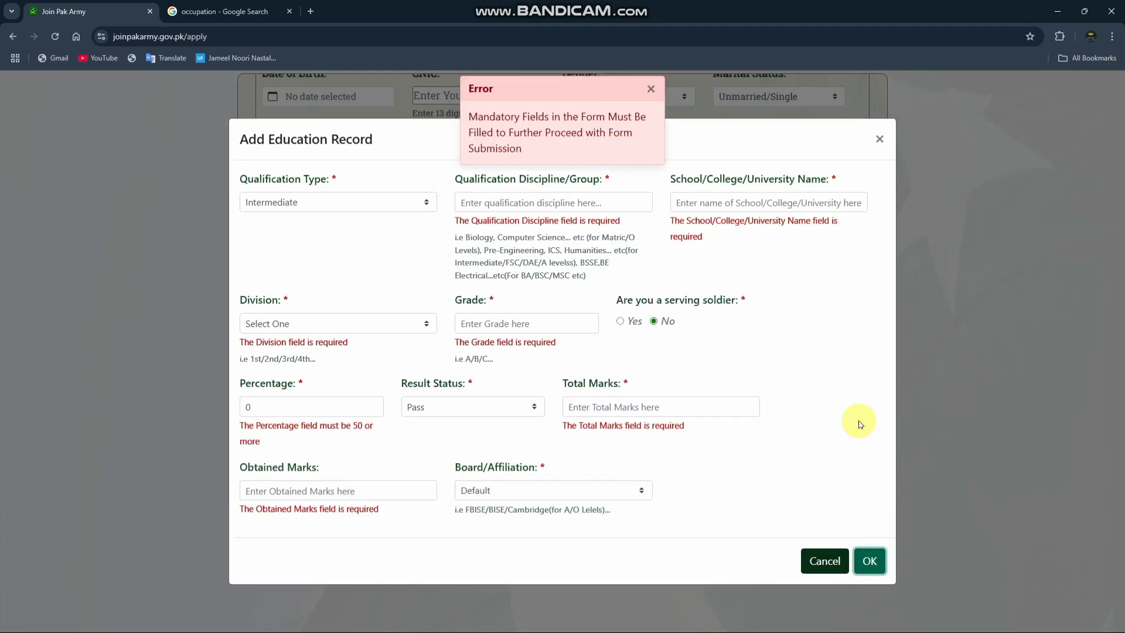
left_click(880, 141)
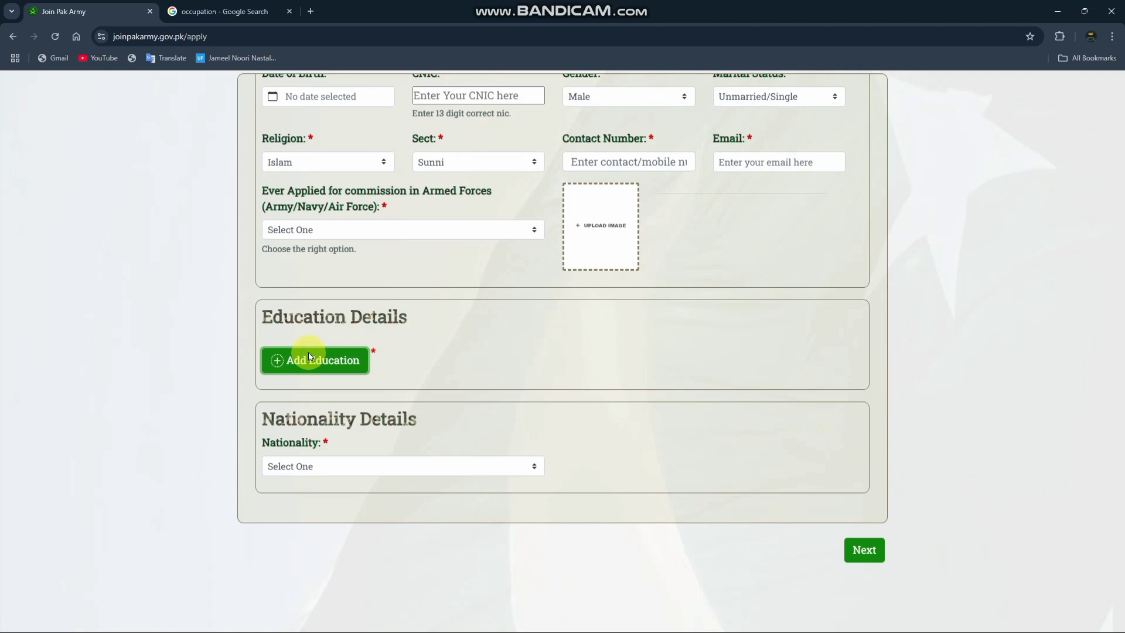
Step: Open another education record, set its qualification type to Bachelors, and check the Qualification Discipline/Group and School/College/University Name fields
left_click(311, 359)
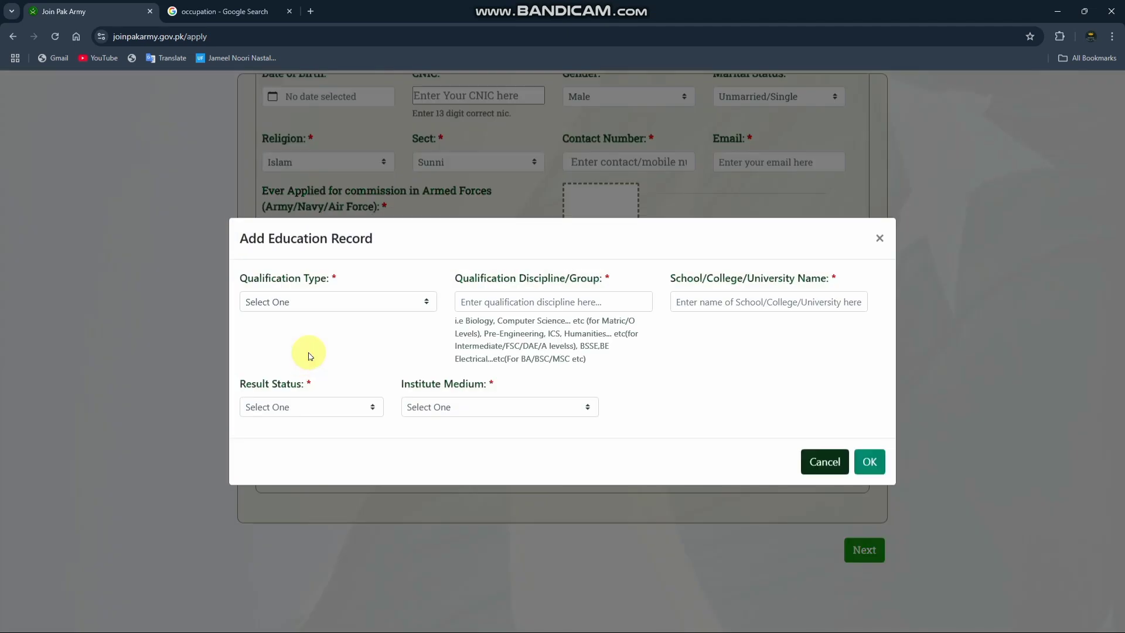
left_click(319, 305)
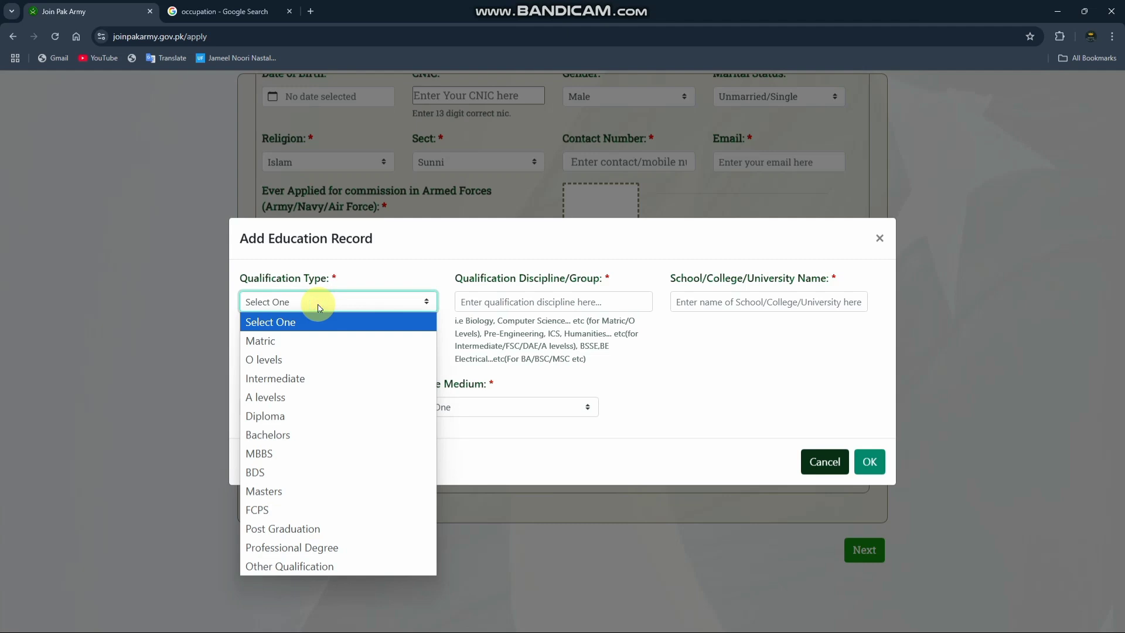
left_click(293, 435)
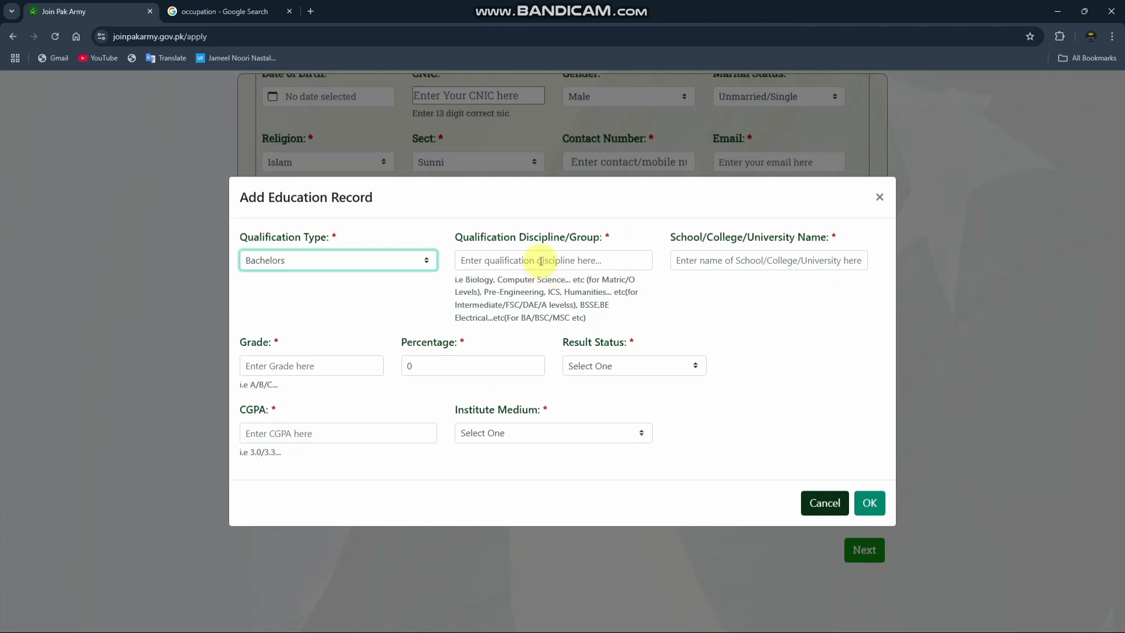
left_click(541, 261)
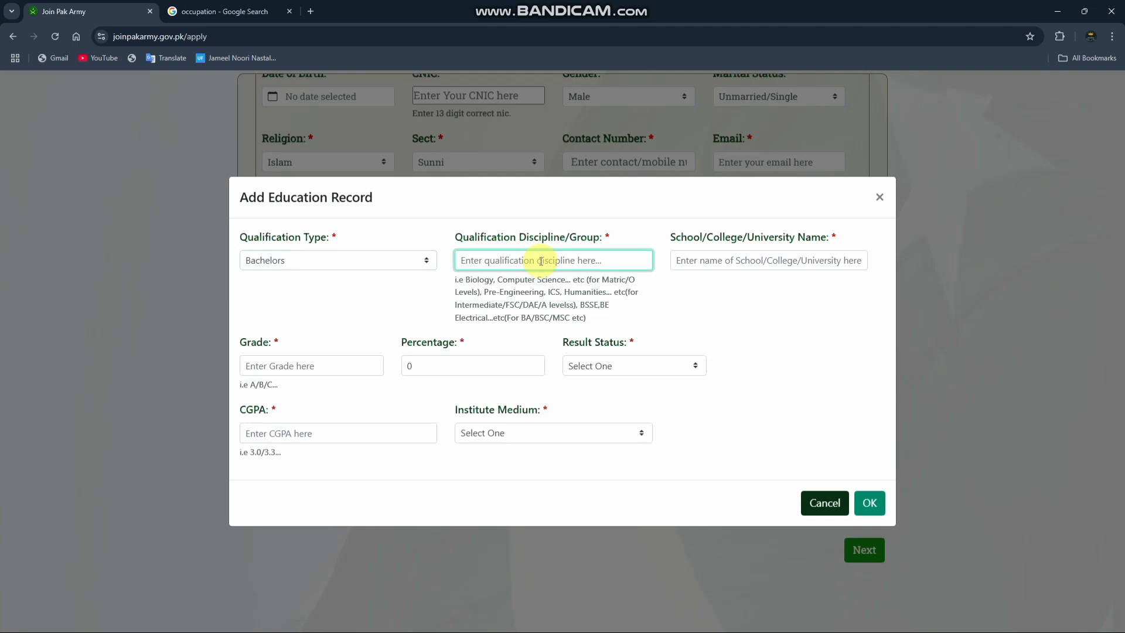
left_click(730, 262)
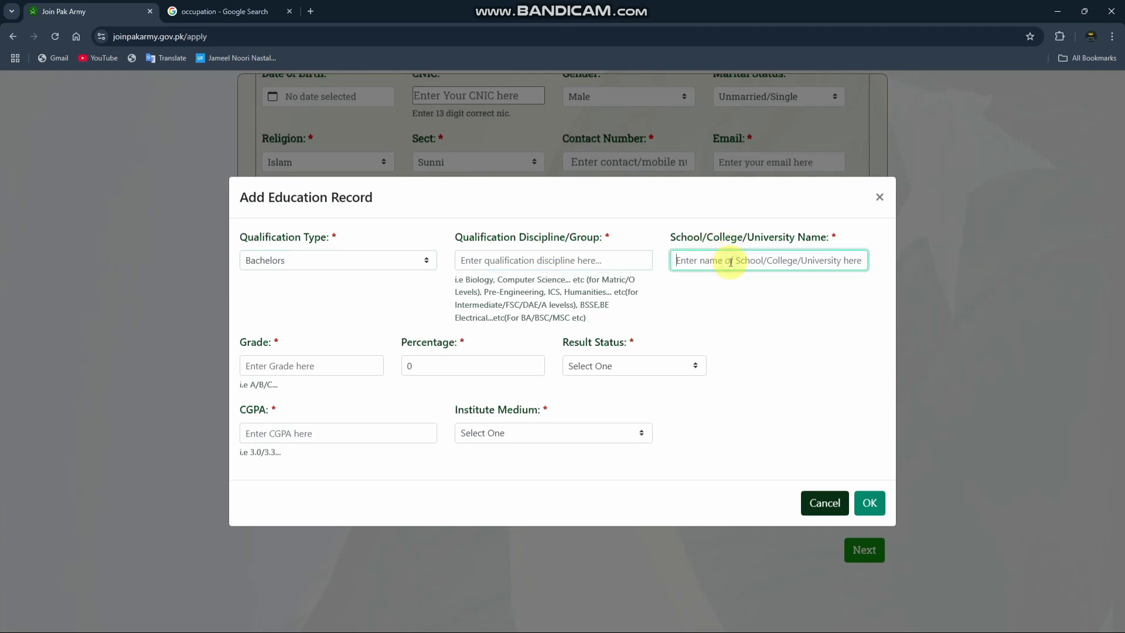
Step: Check the Grade and Percentage fields and the Result Status options of the Bachelors record
left_click(328, 363)
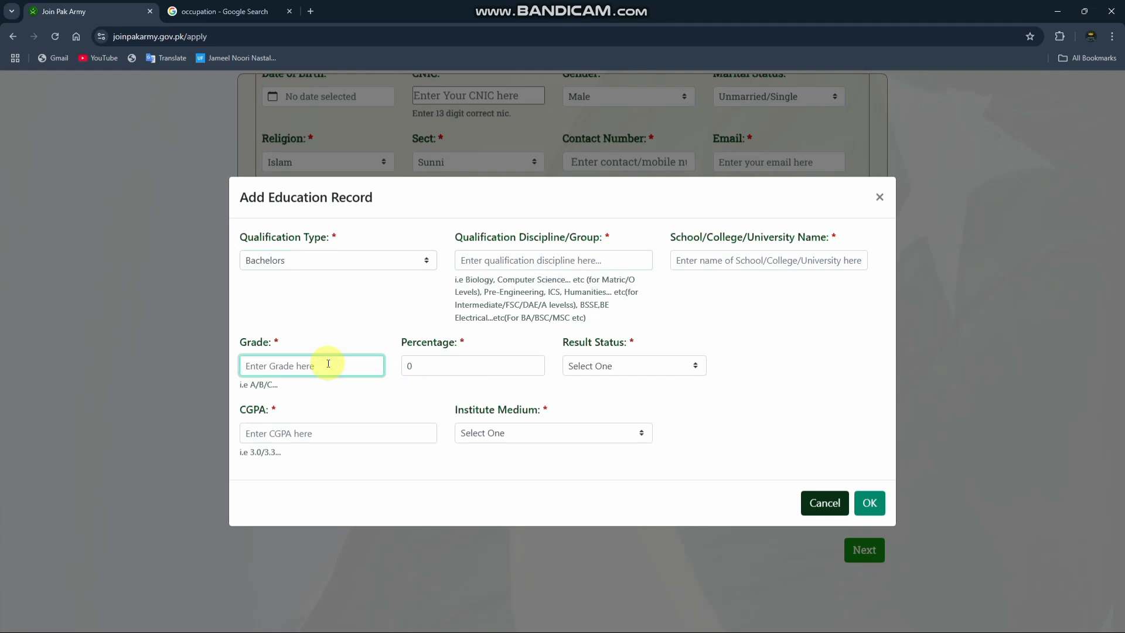
left_click(414, 365)
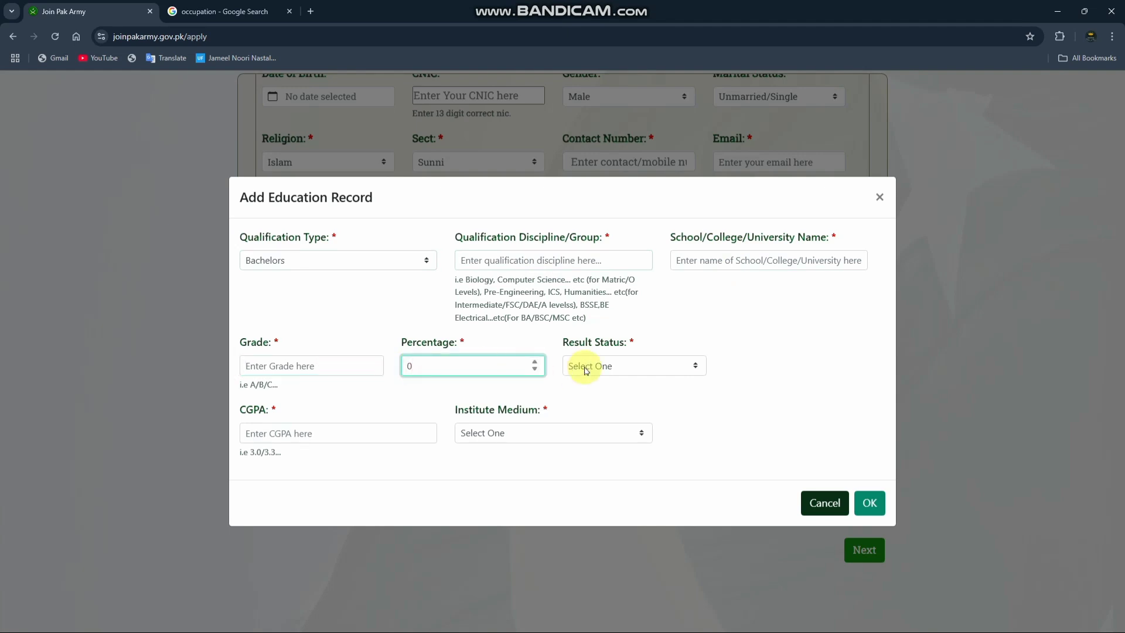
left_click(586, 367)
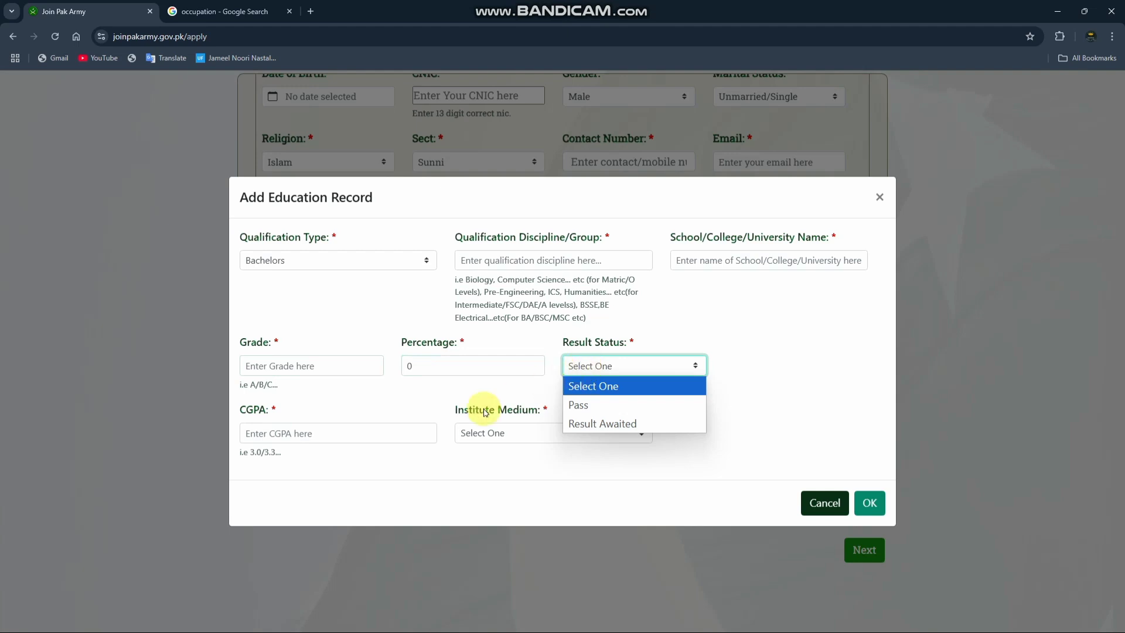
left_click(312, 435)
Step: Try out CGPA values, including 3.5 and 44, in the Bachelors record and clear the field
left_click(313, 437)
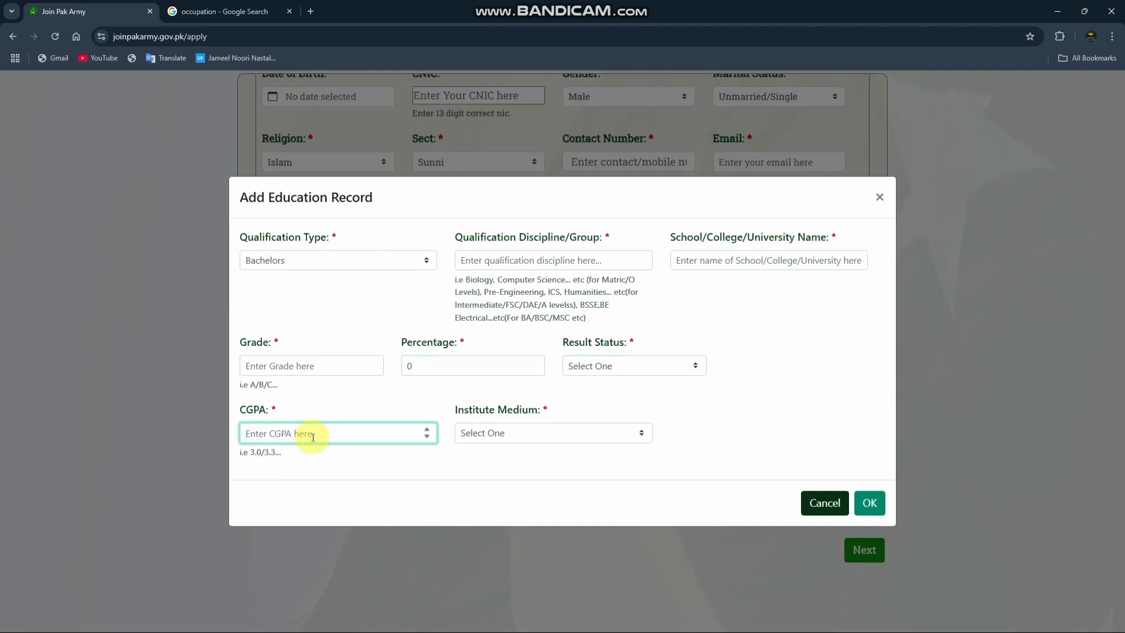
type("3.54")
key("BackSpace")
key("BackSpace")
key("BackSpace")
key("BackSpace")
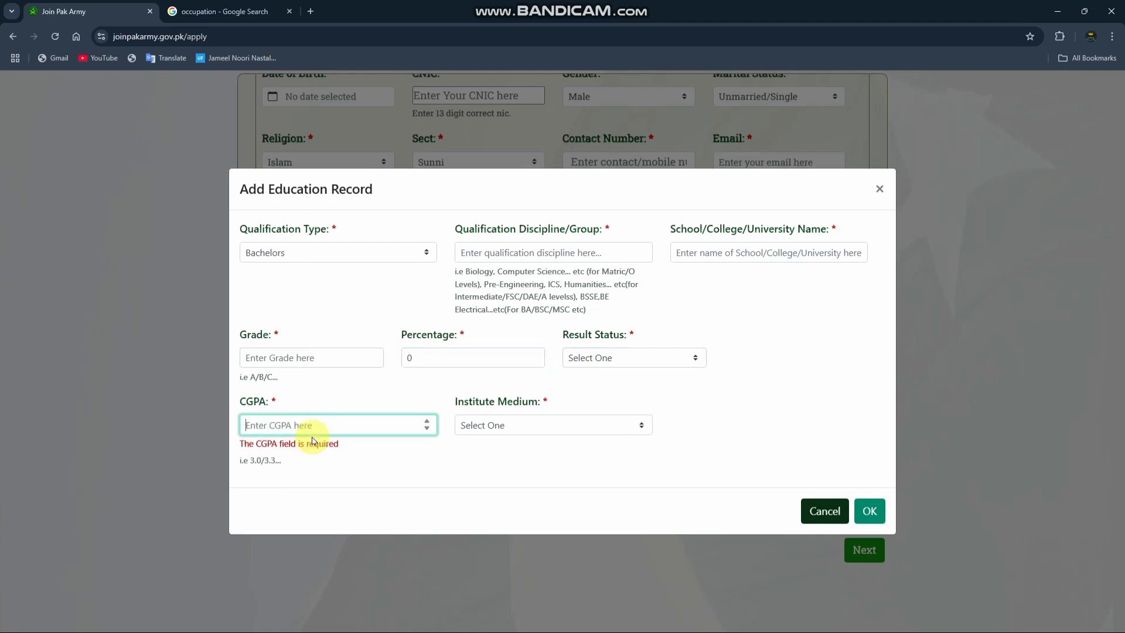
type("44")
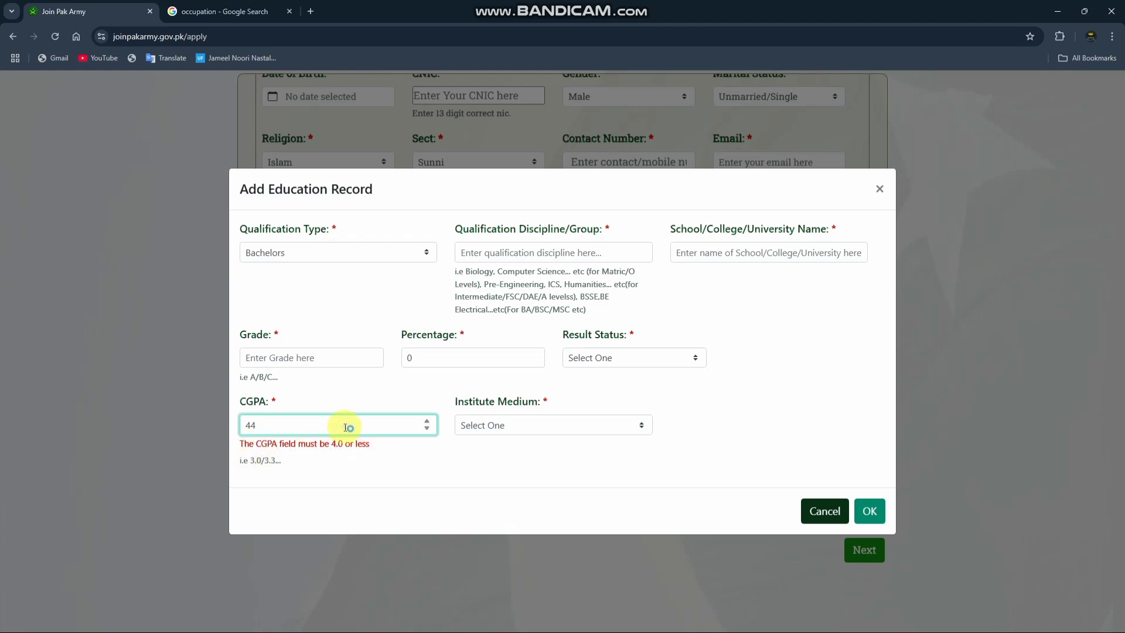
left_click_drag(349, 427, 138, 416)
key("BackSpace")
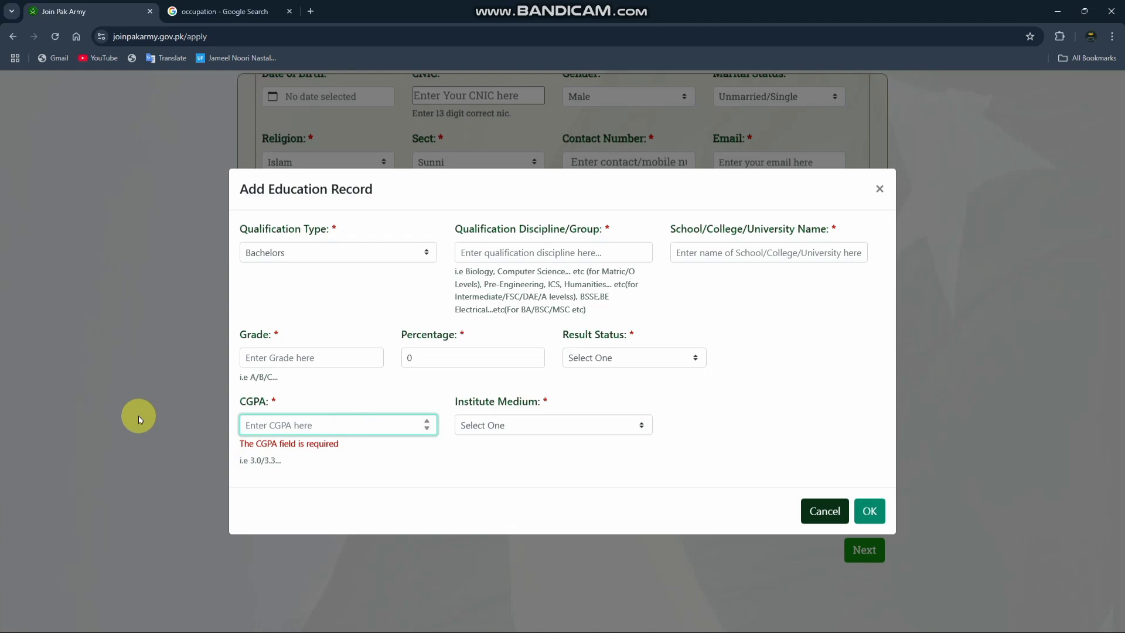
Step: Set the Bachelors record's CGPA to 3.5 and check the Institute Medium options
type("3.5")
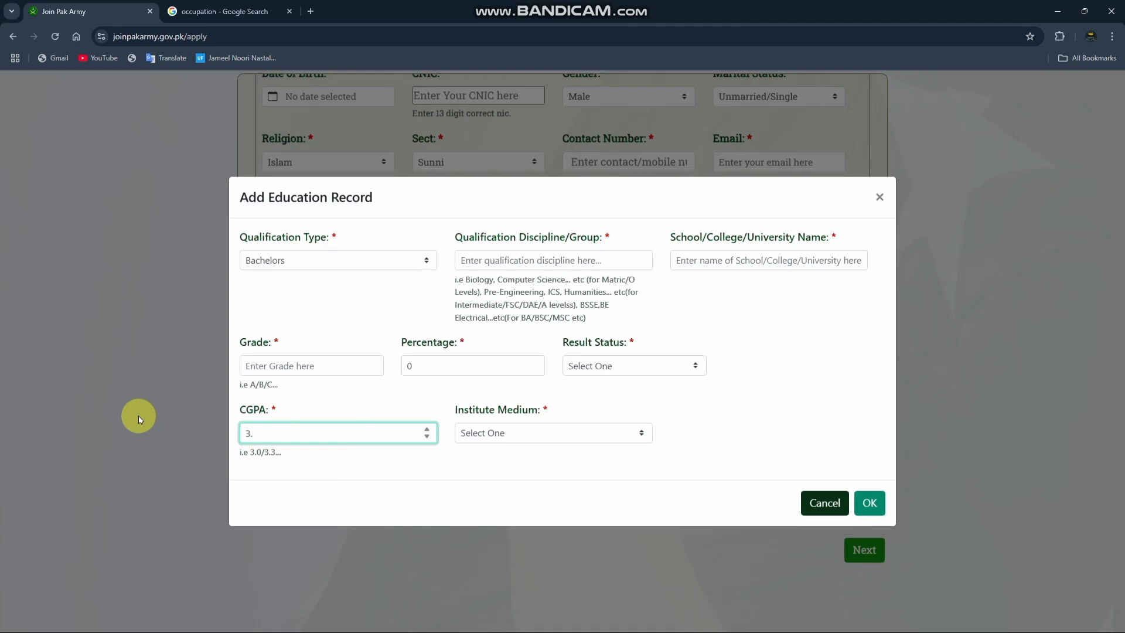
left_click(558, 441)
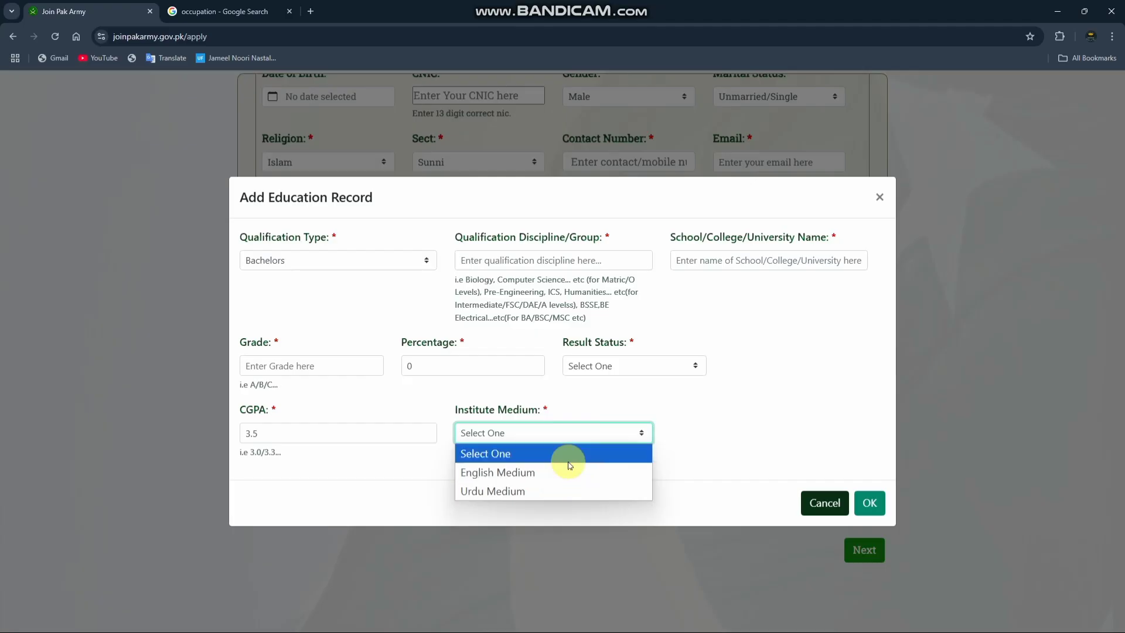
left_click(568, 461)
Step: Try to submit the incomplete Bachelors education record, and cancel it
left_click(870, 503)
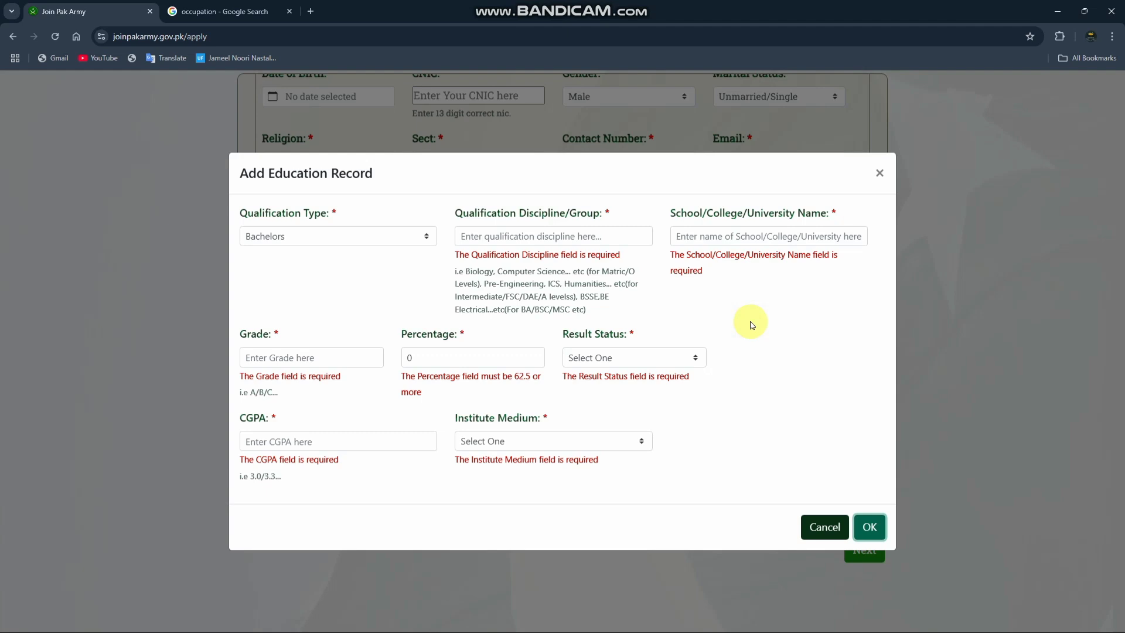
left_click(870, 529)
left_click(823, 527)
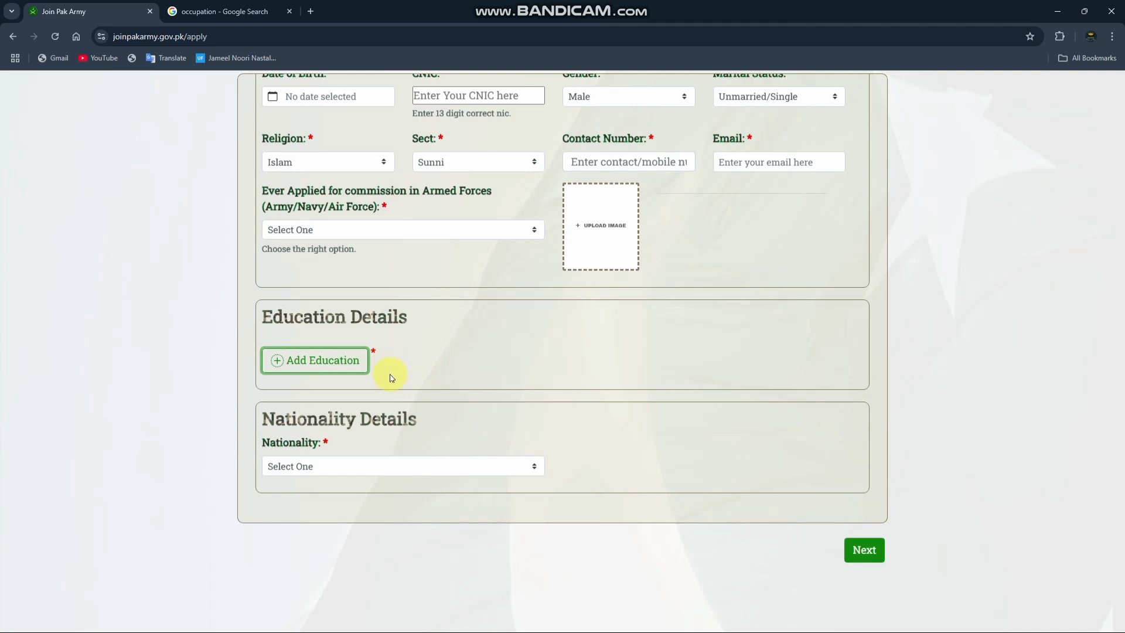
Step: Set the nationality to Pakistani and continue to the Family Information page of the form
left_click(428, 466)
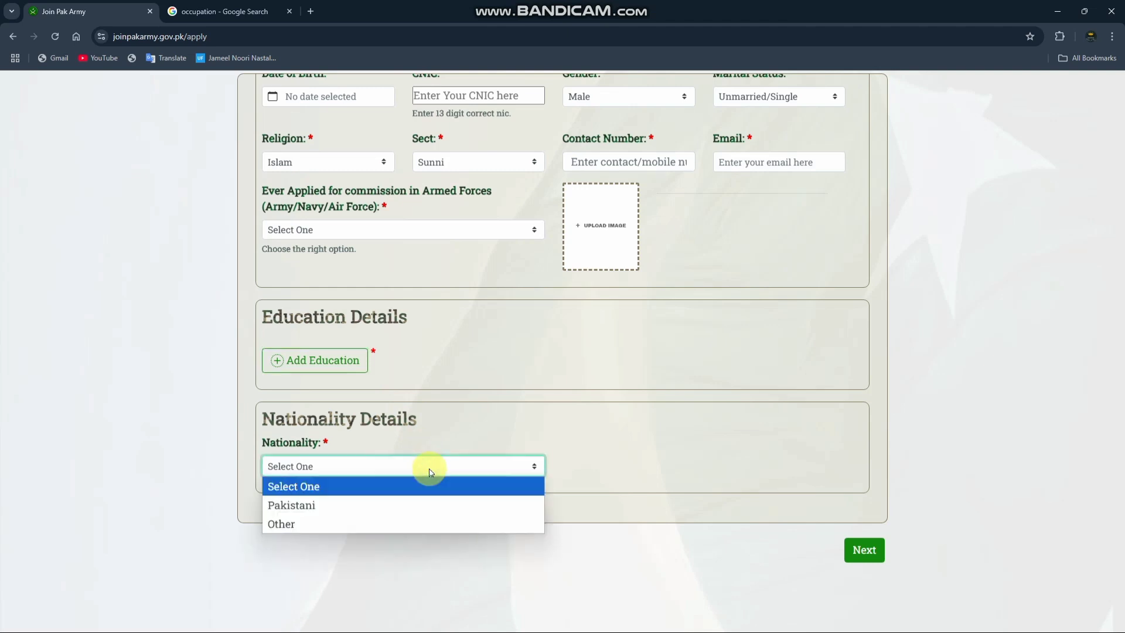
left_click(410, 505)
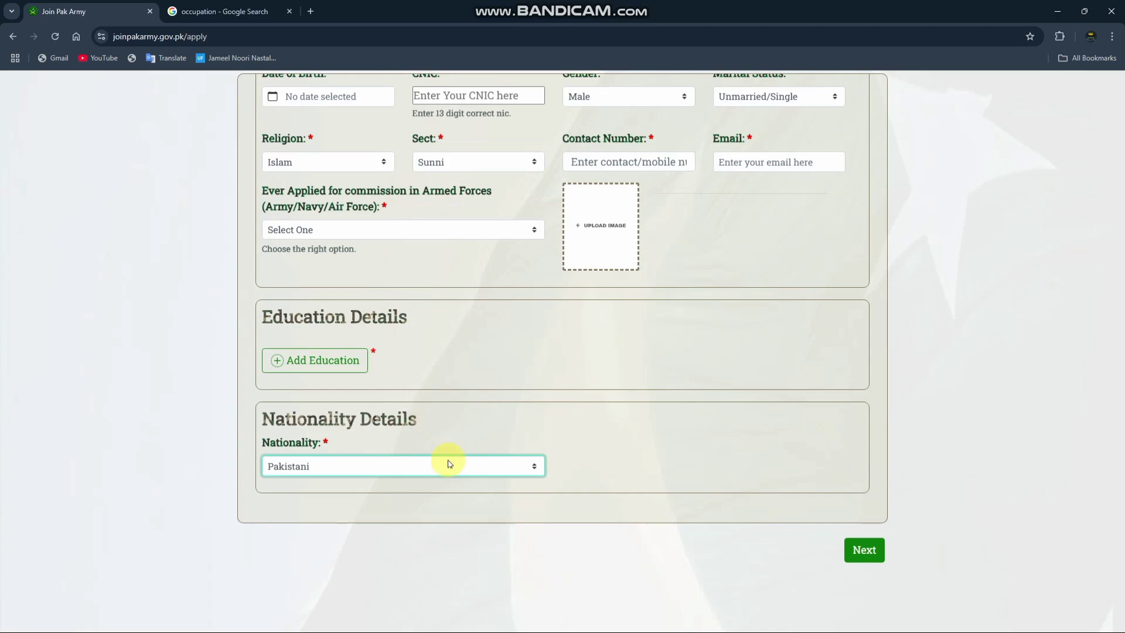
left_click(881, 554)
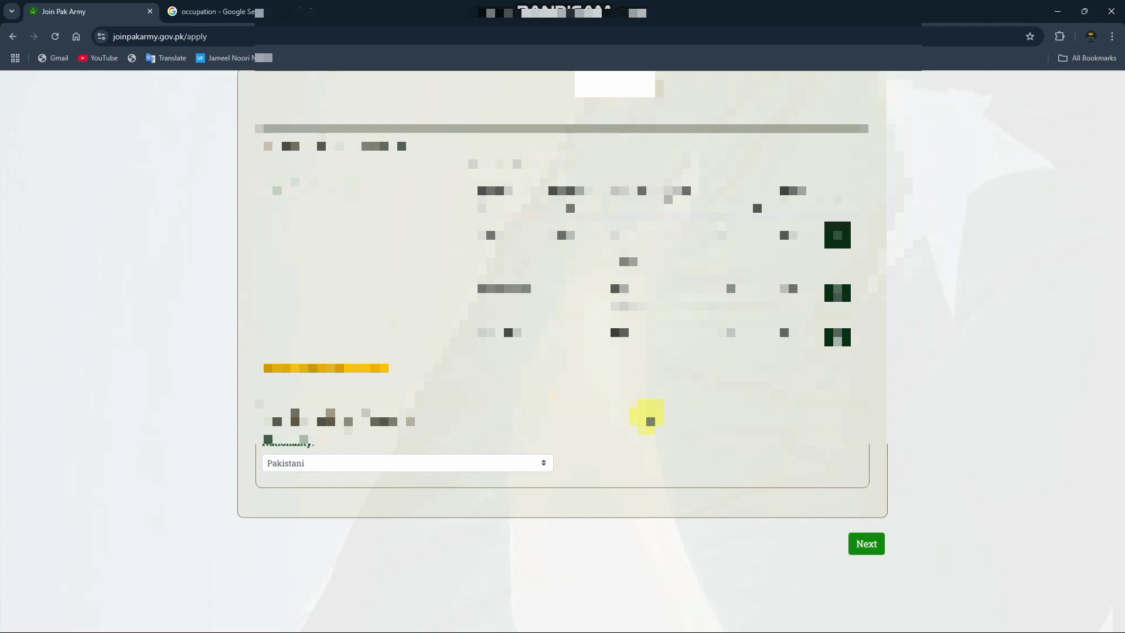
left_click(866, 544)
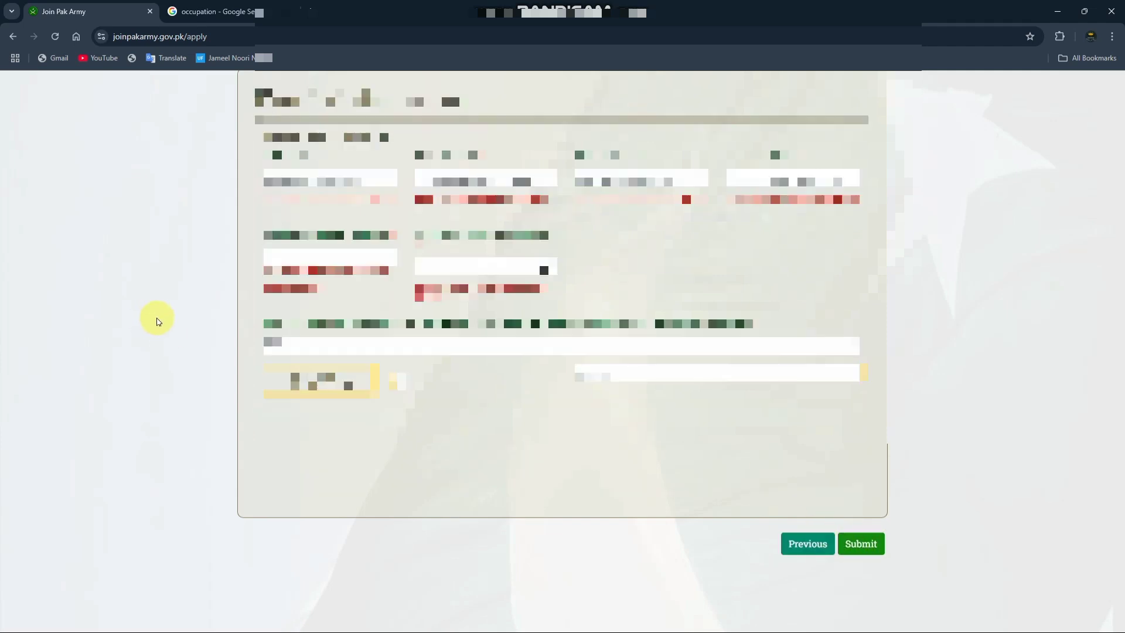
Step: Go through the father's and mother's name and CNIC fields in the Parent's Details section
scroll(164, 321, "up", 1)
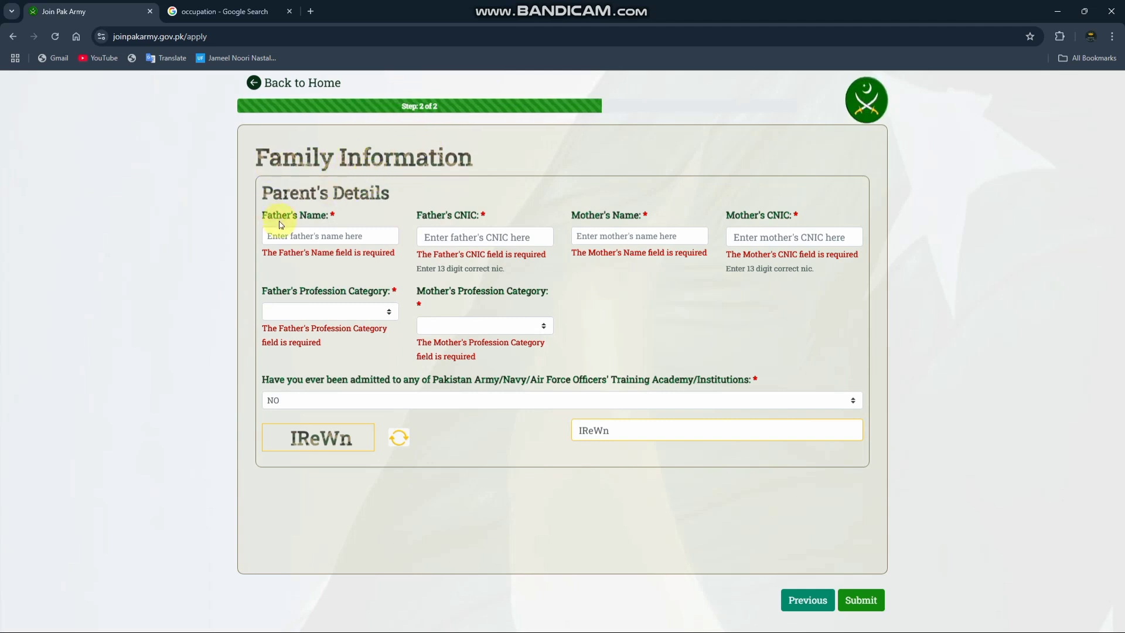
left_click(293, 234)
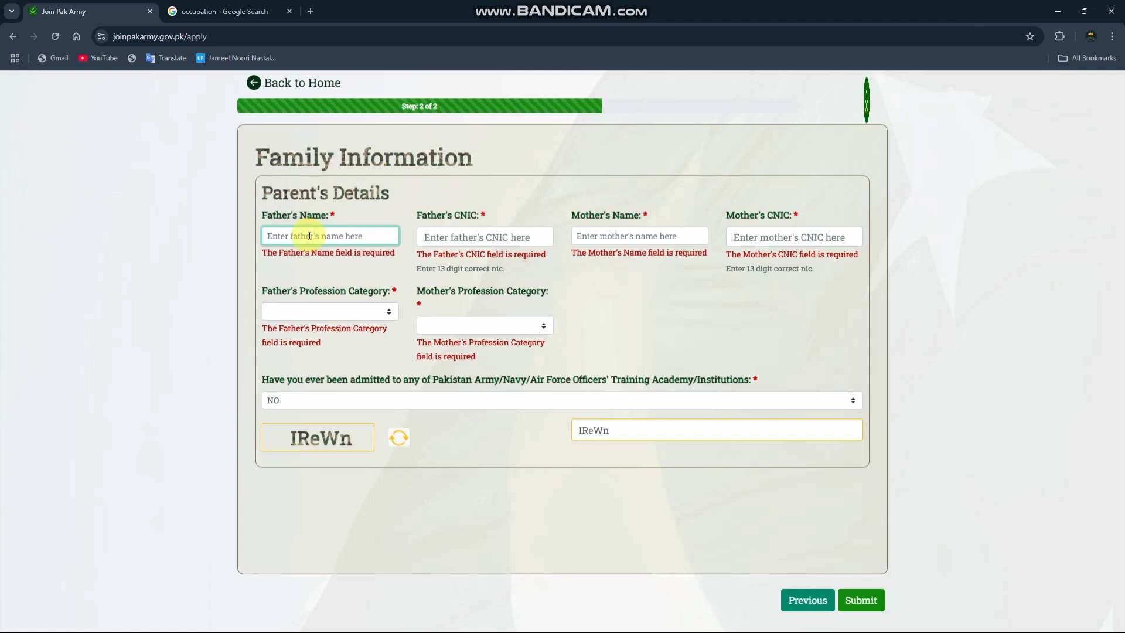
left_click(446, 236)
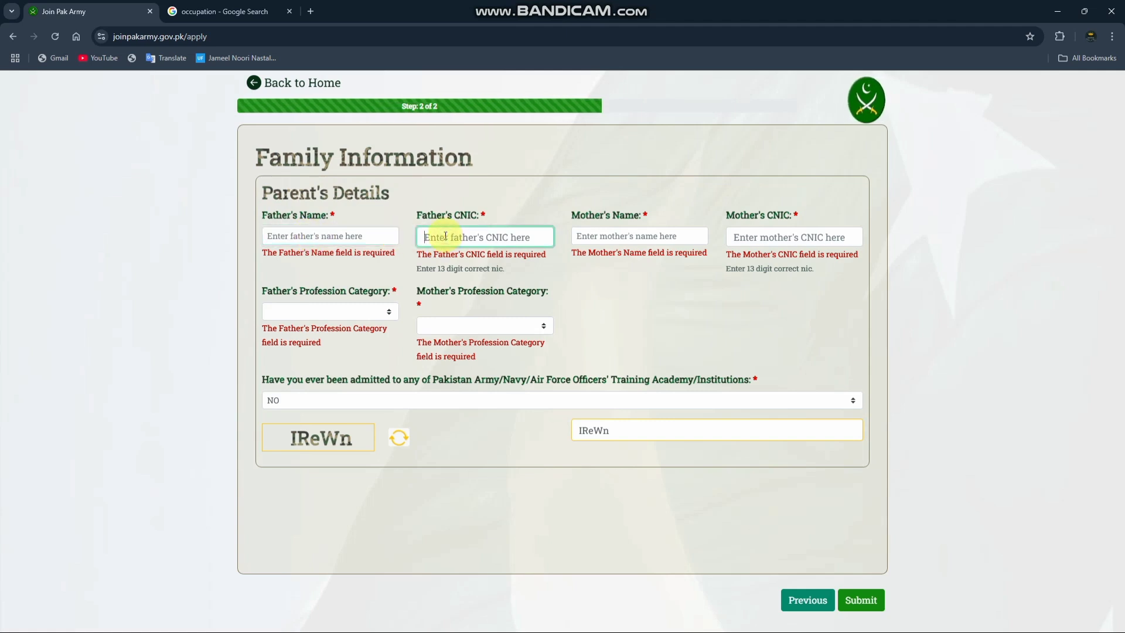
left_click(683, 238)
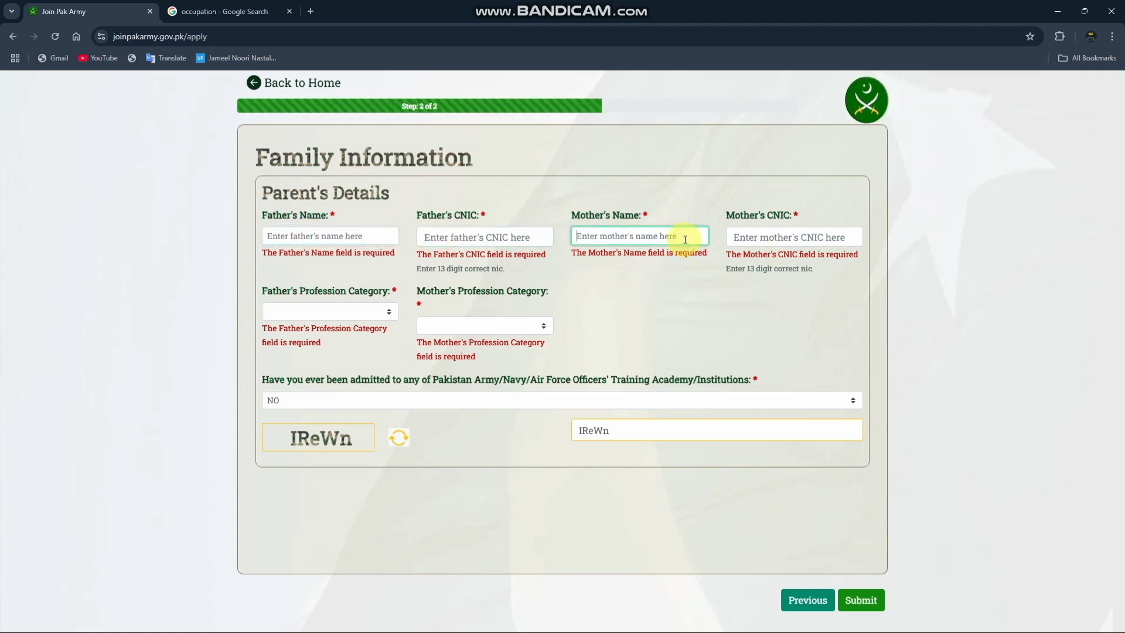
left_click(756, 236)
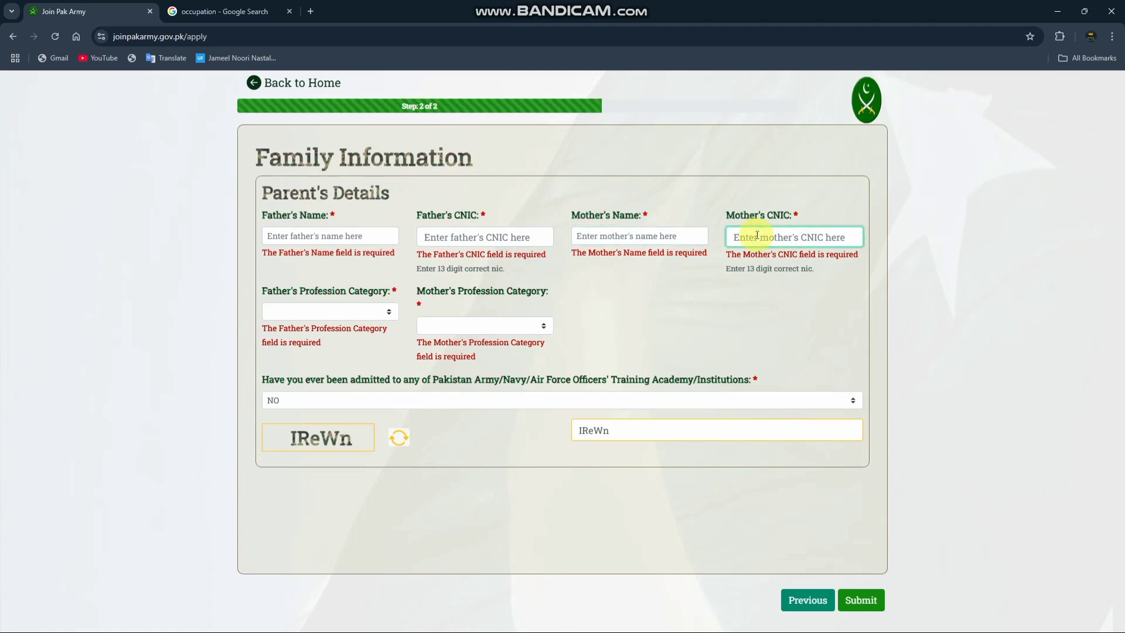
Step: Look through the Father's Profession Category options and set the category to Govt job
left_click(330, 312)
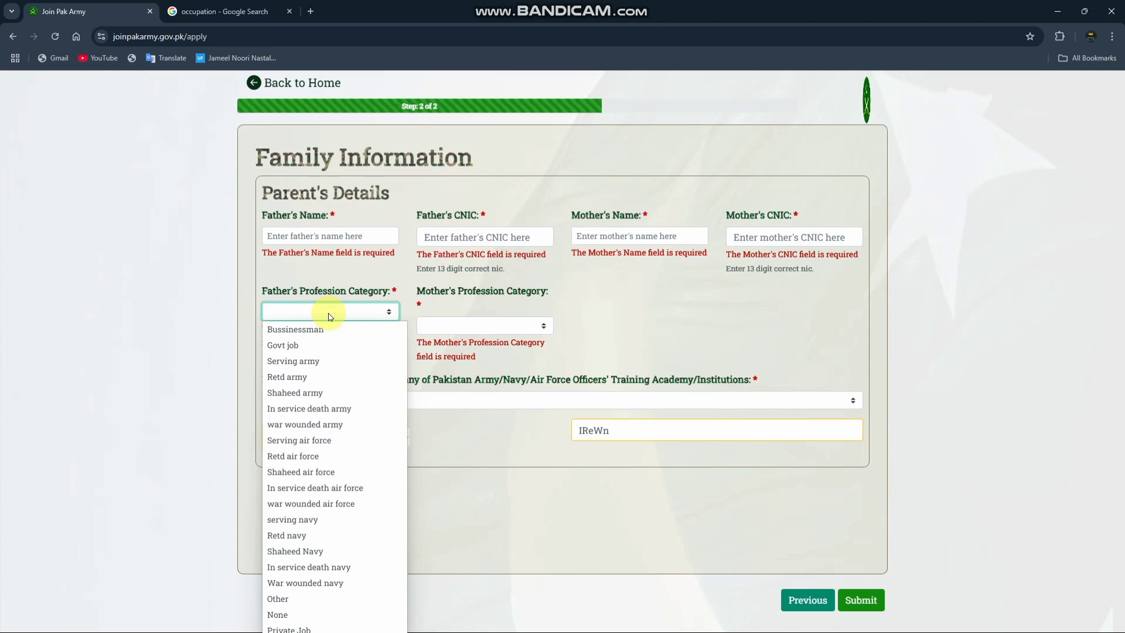
scroll(330, 317, "down", 1)
left_click(346, 256)
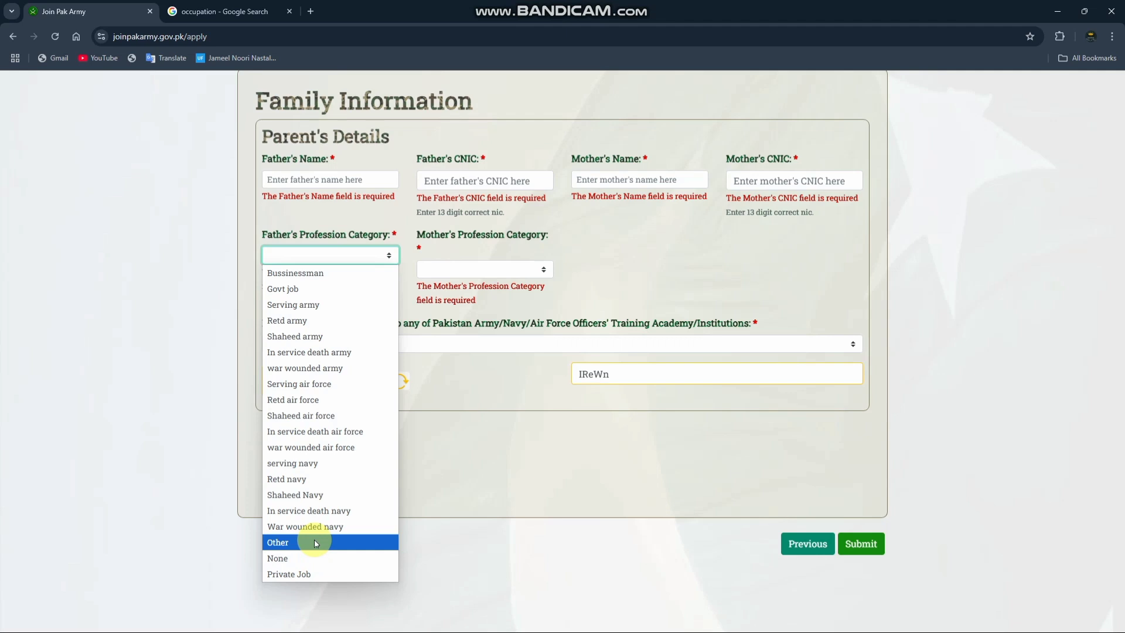
left_click(327, 449)
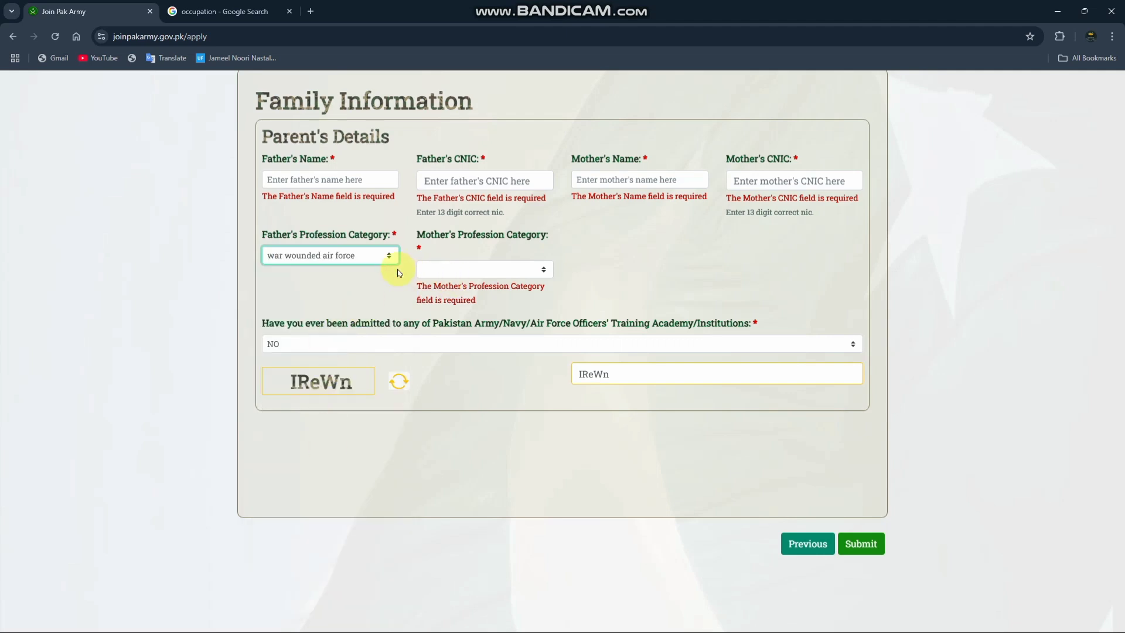
left_click(342, 258)
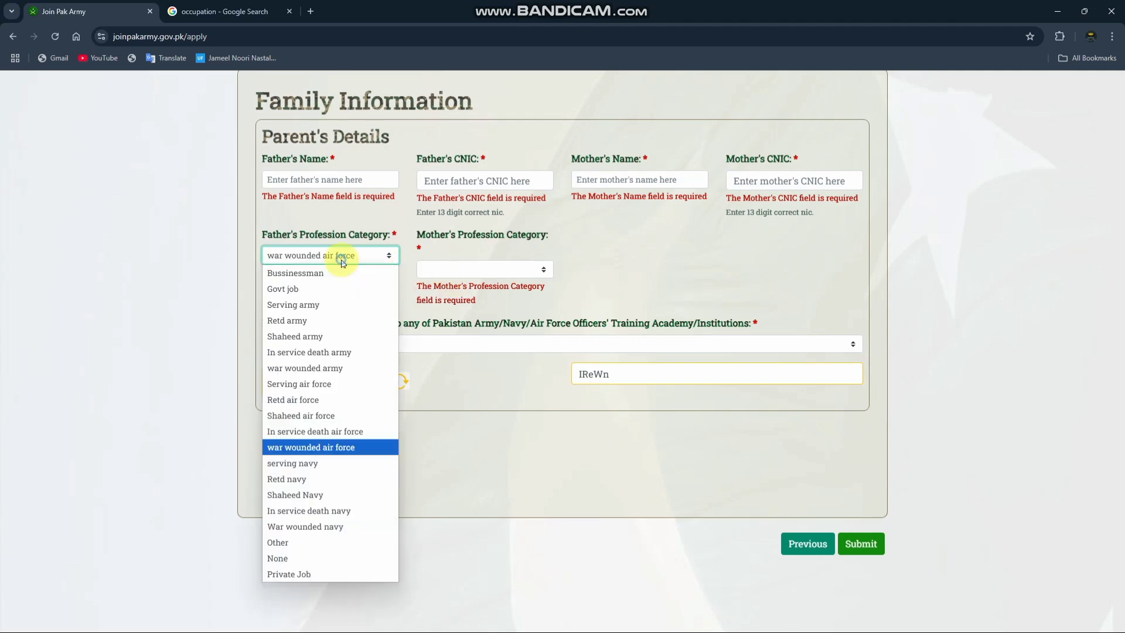
left_click(326, 287)
Step: Look through the Mother's Profession Category options and set the category to Other
left_click(504, 271)
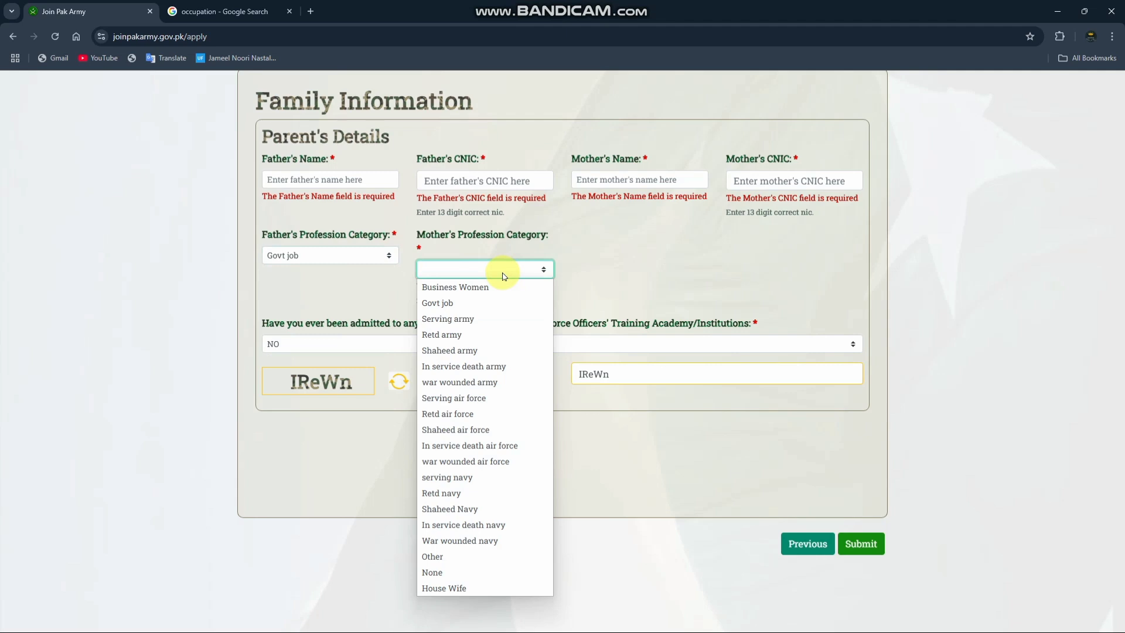
left_click(431, 247)
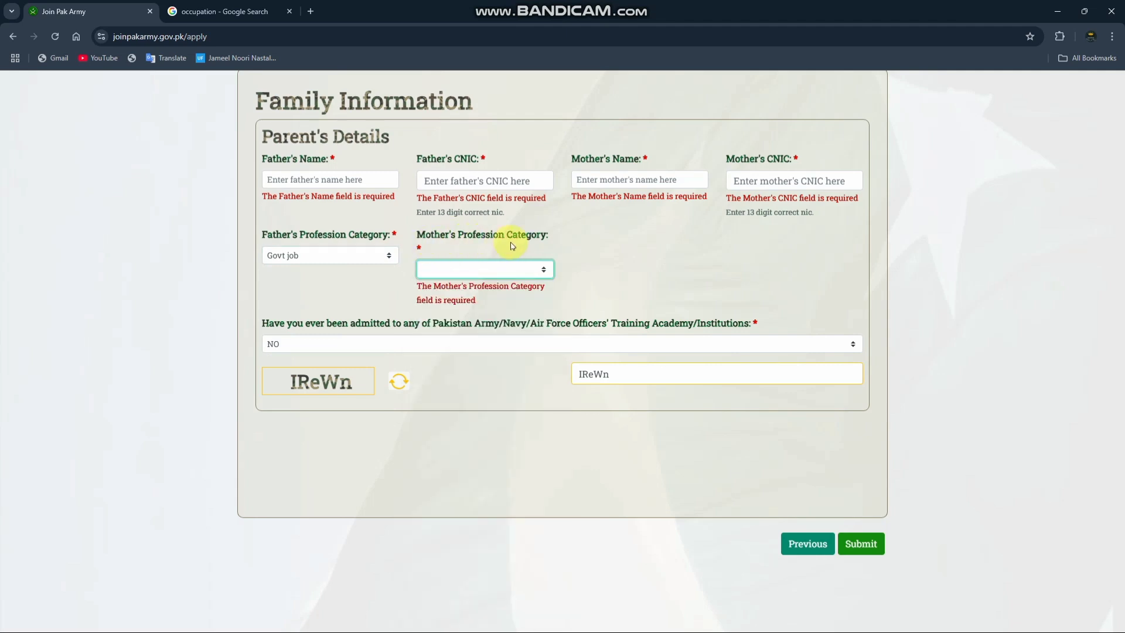
left_click(508, 270)
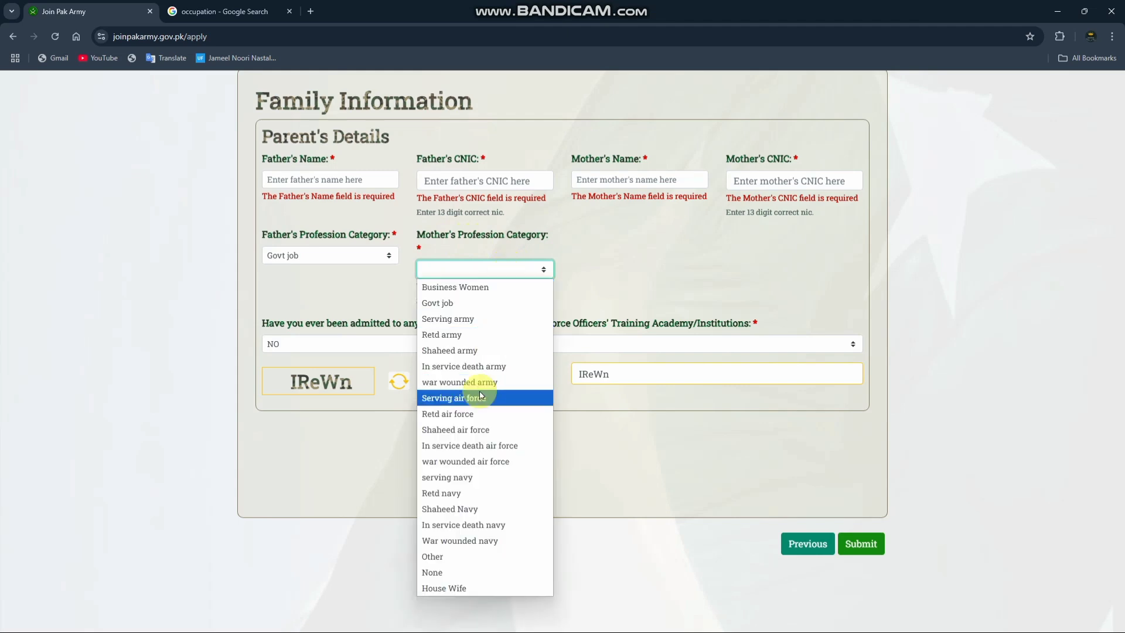
scroll(481, 396, "down", 2)
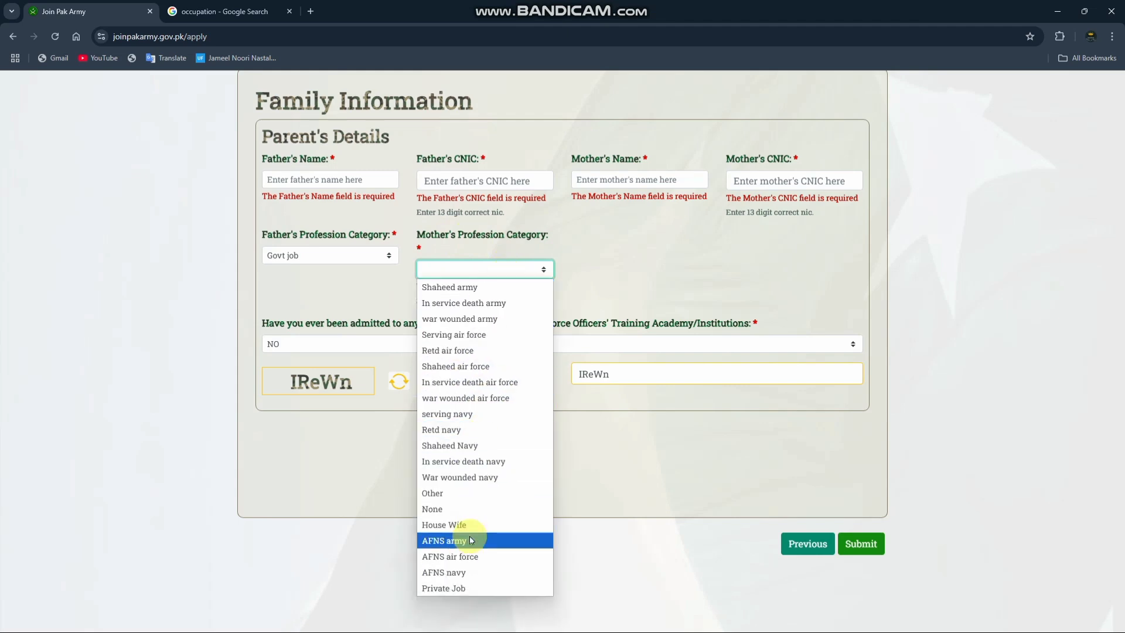
scroll(470, 535, "up", 1)
scroll(465, 486, "down", 1)
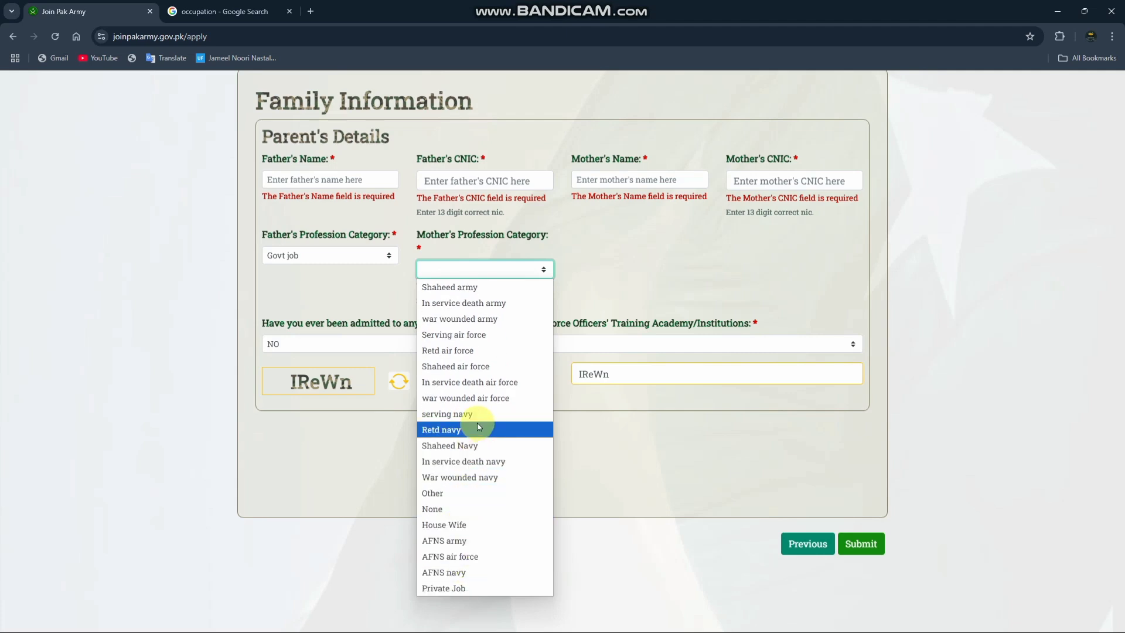
left_click(471, 502)
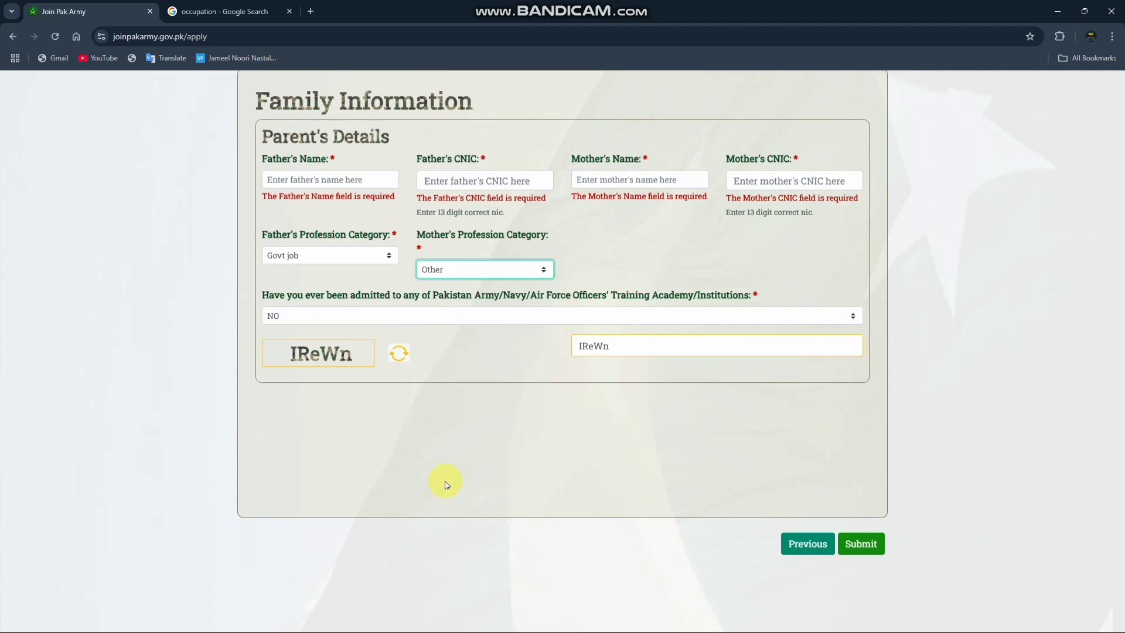
Step: Clear the old captcha entry below the parents' details and generate a new captcha code
scroll(627, 356, "up", 1)
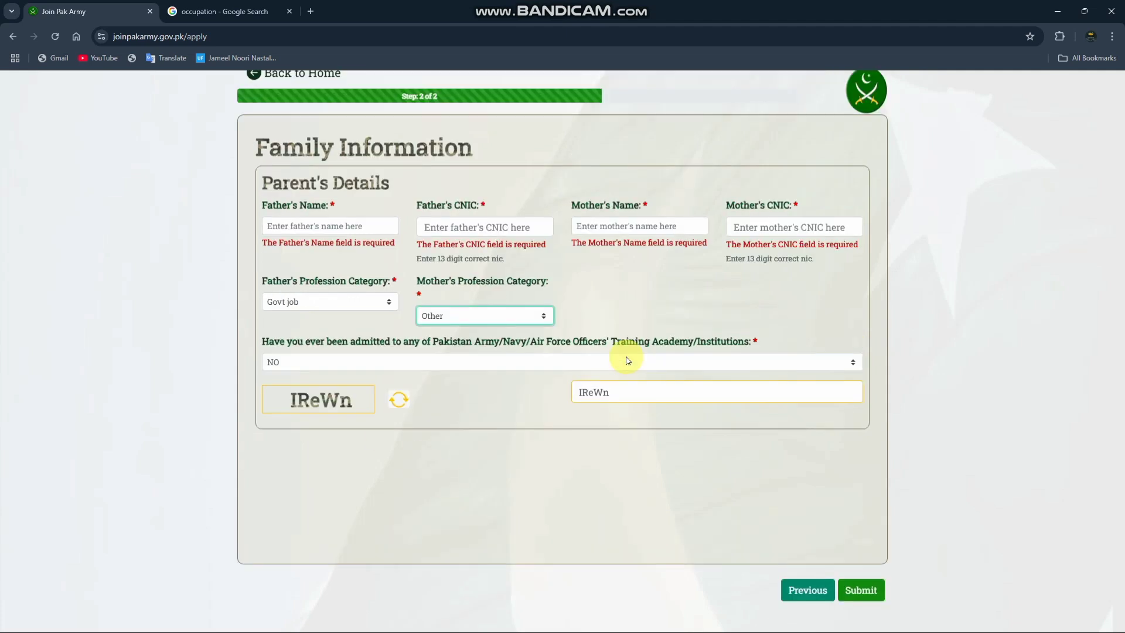
left_click_drag(619, 402, 546, 408)
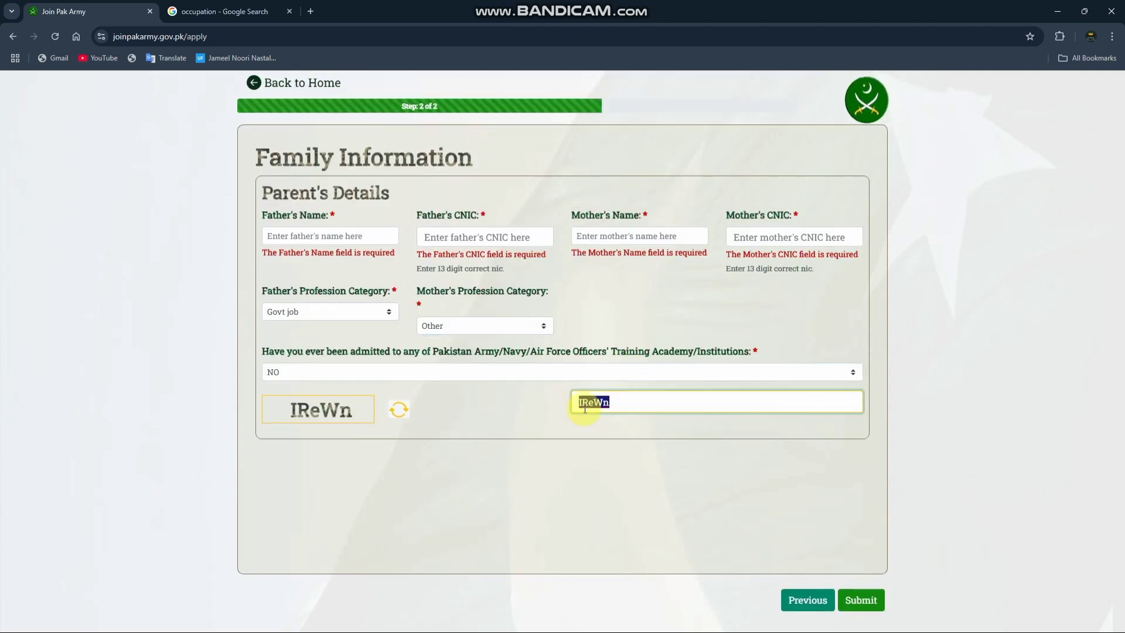
key("BackSpace")
left_click(416, 412)
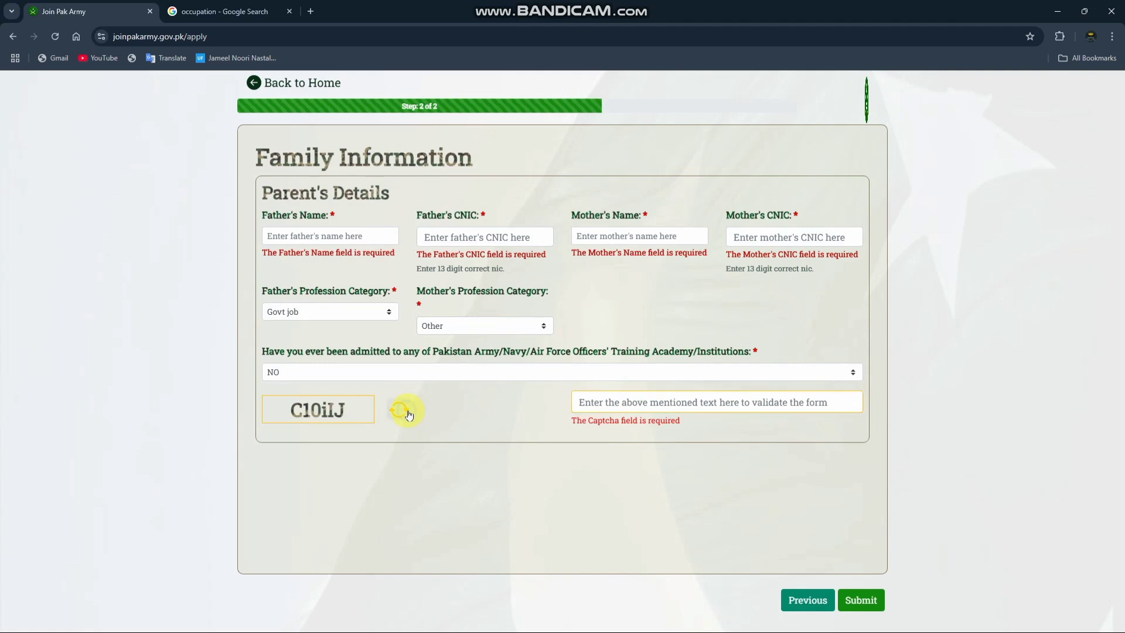
left_click(692, 404)
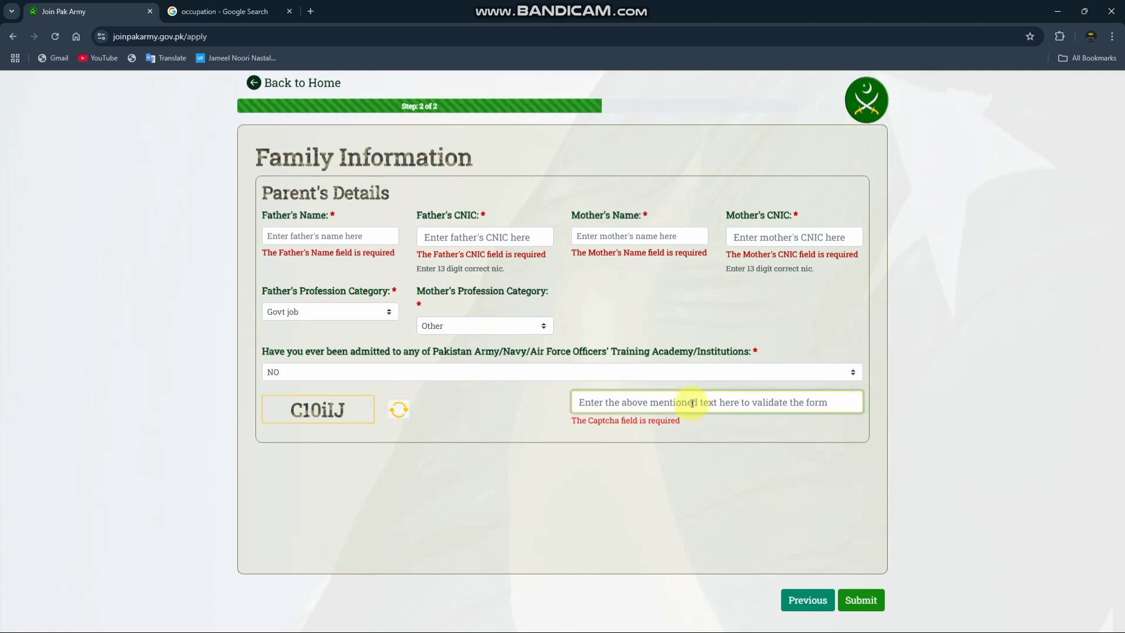
left_click(393, 414)
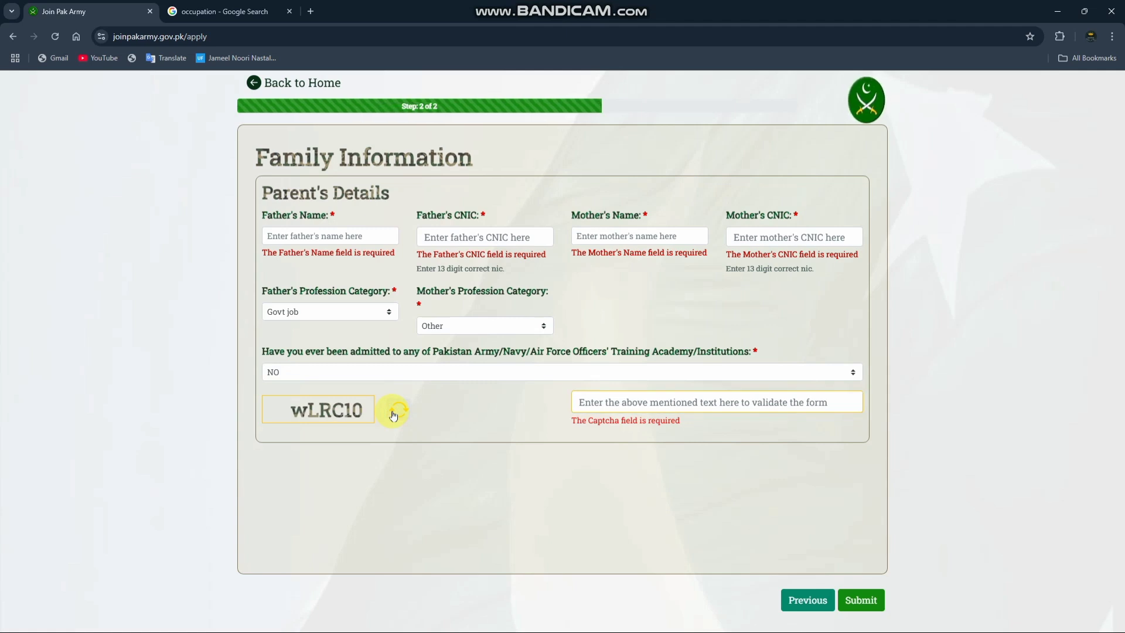
Step: Enter the displayed captcha code to validate the form, and minimize the browser window
left_click(593, 398)
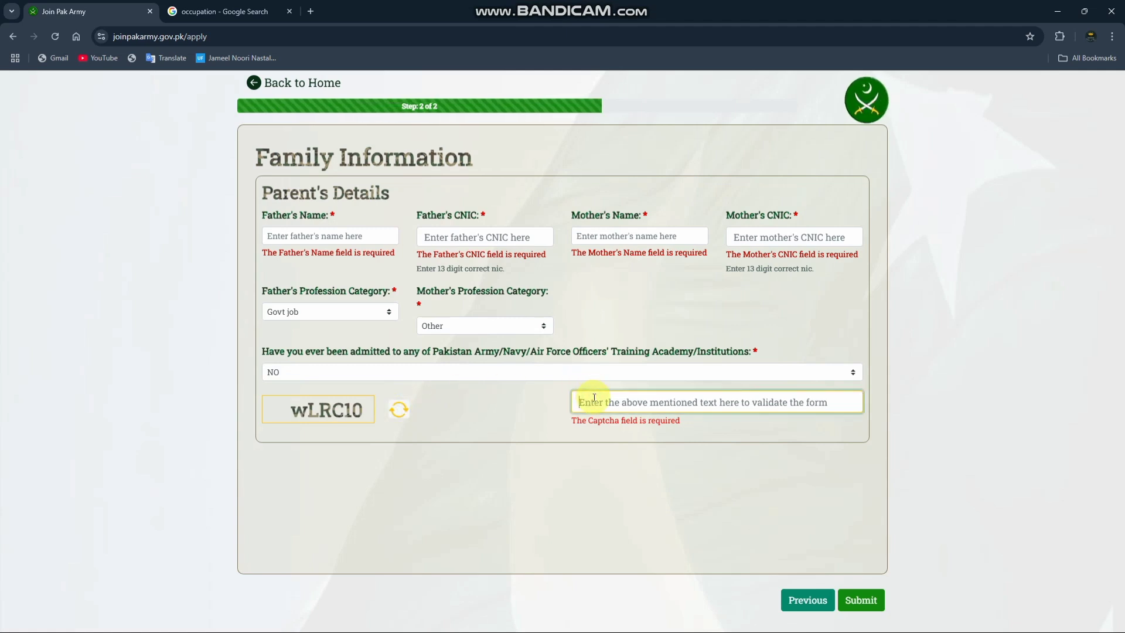
type("w")
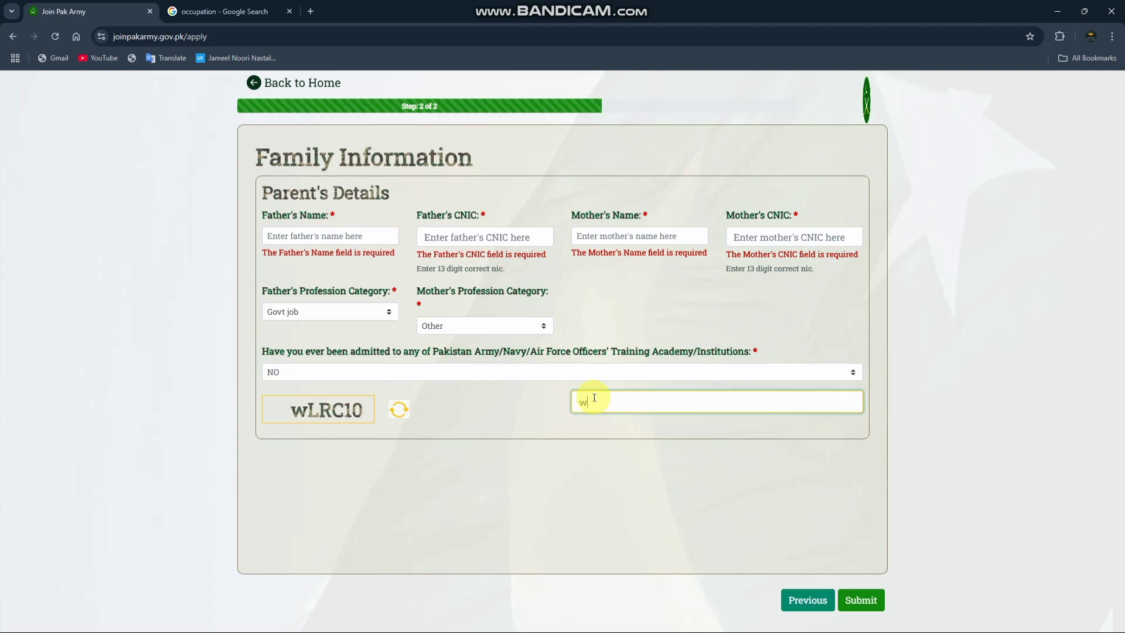
type("LR")
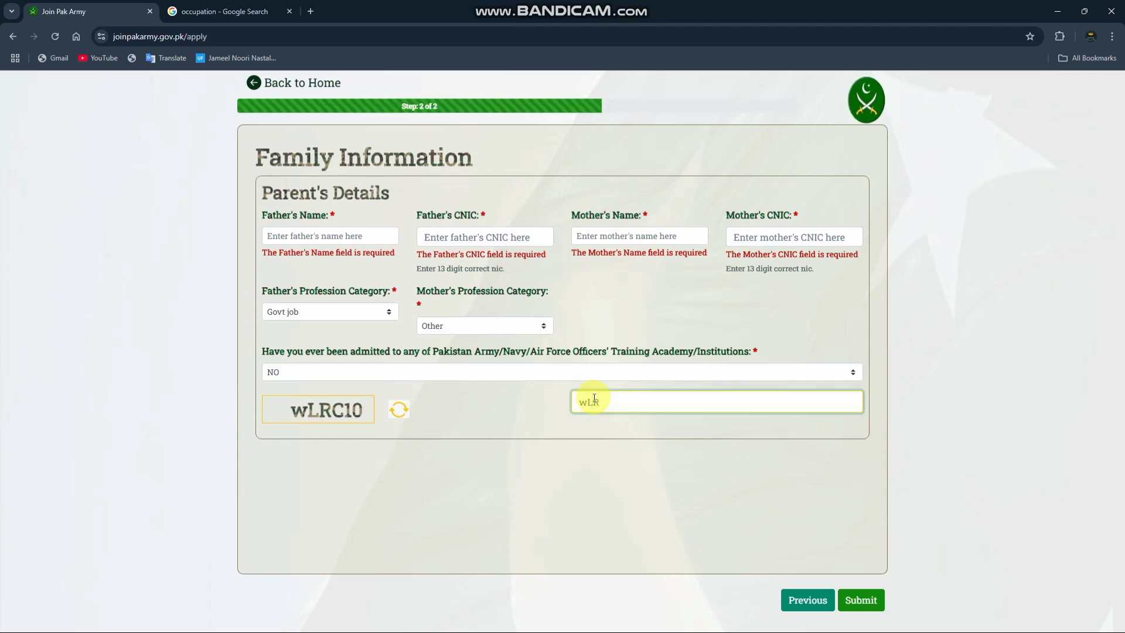
type("C")
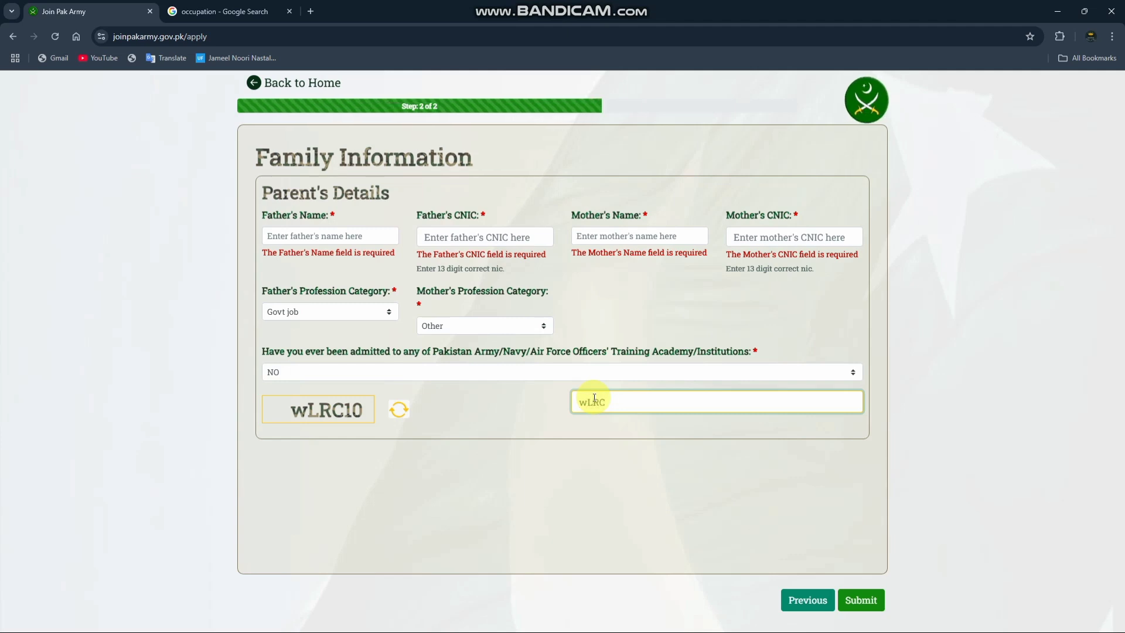
type("10")
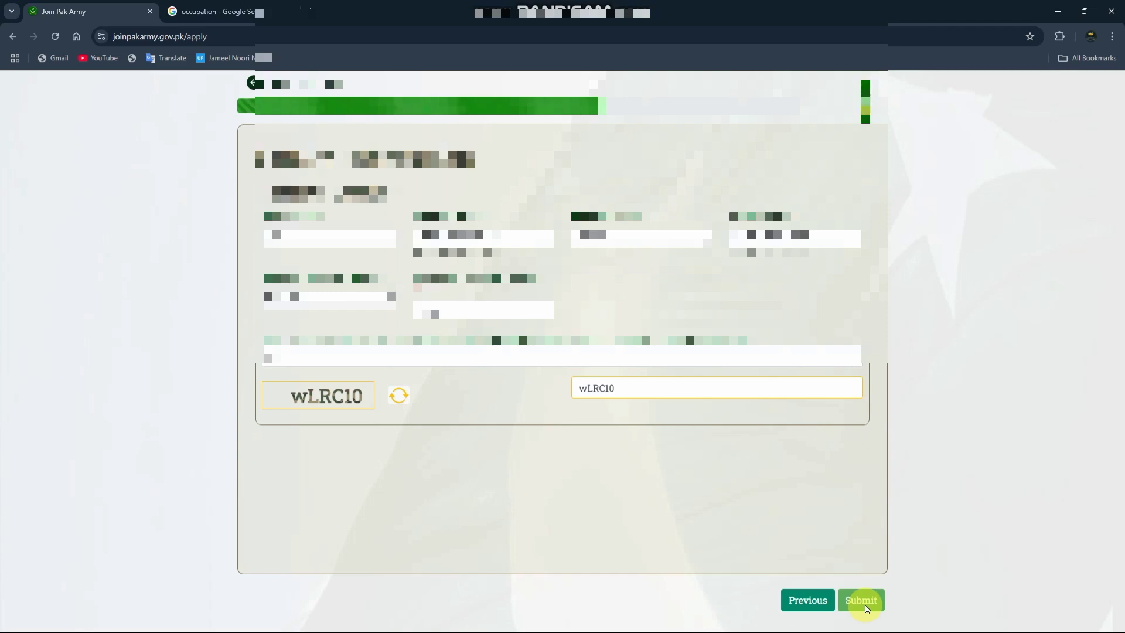
left_click(1064, 12)
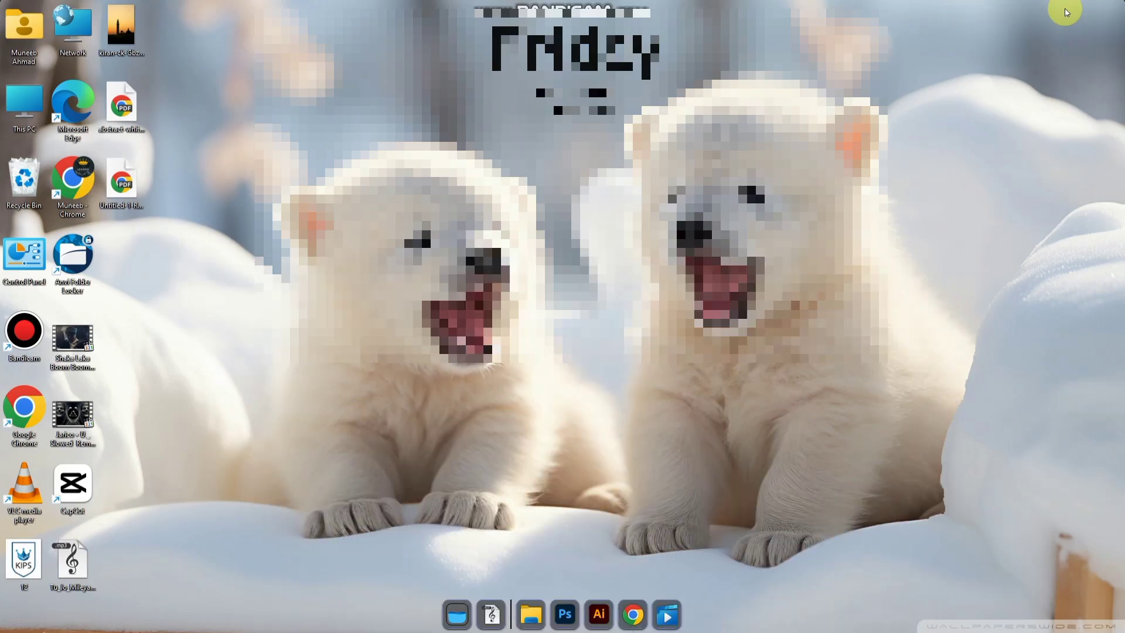